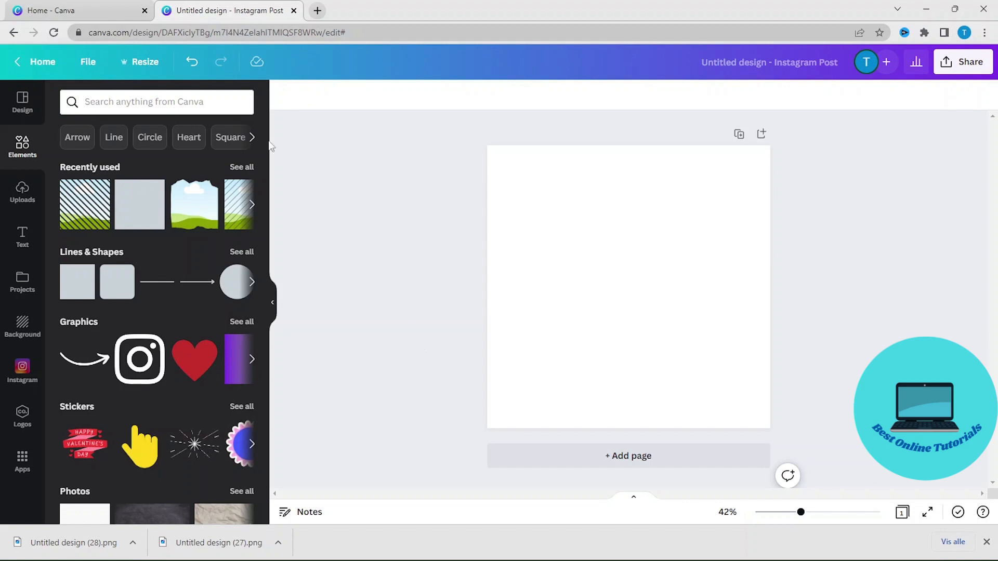
# Search the elements for shapes and open the Shapes collection.
pyautogui.click(205, 101)
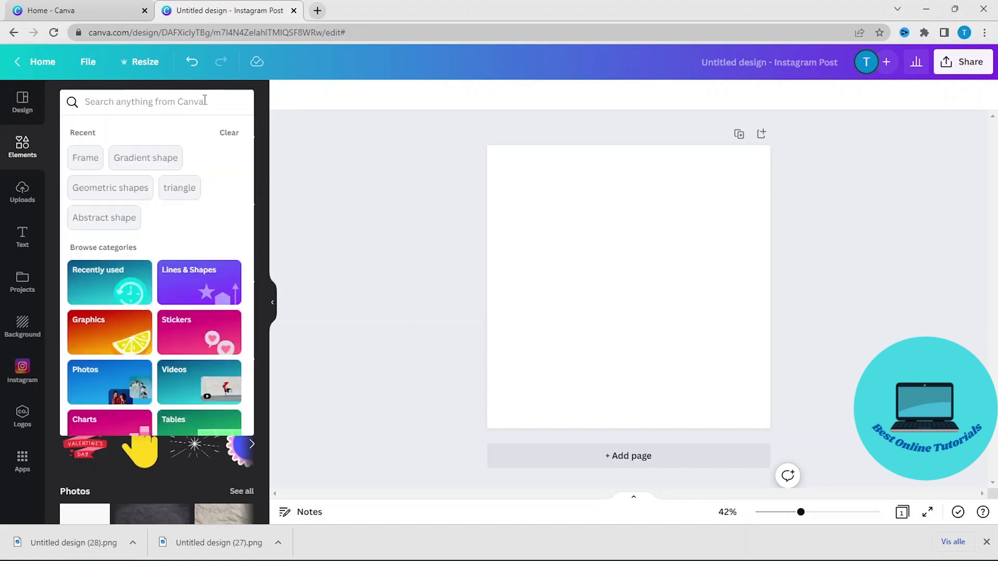
pyautogui.write('gradien')
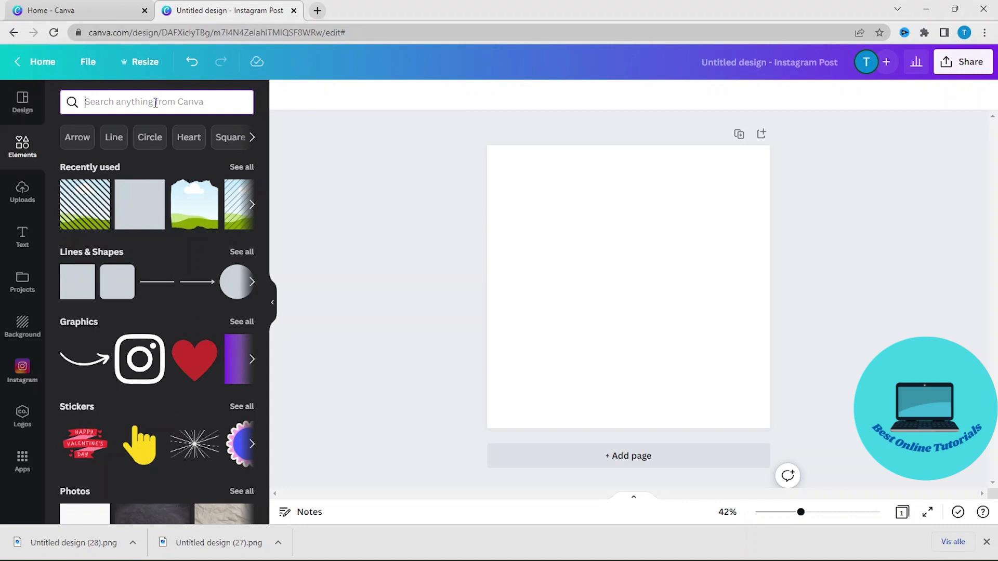
pyautogui.write('shapes')
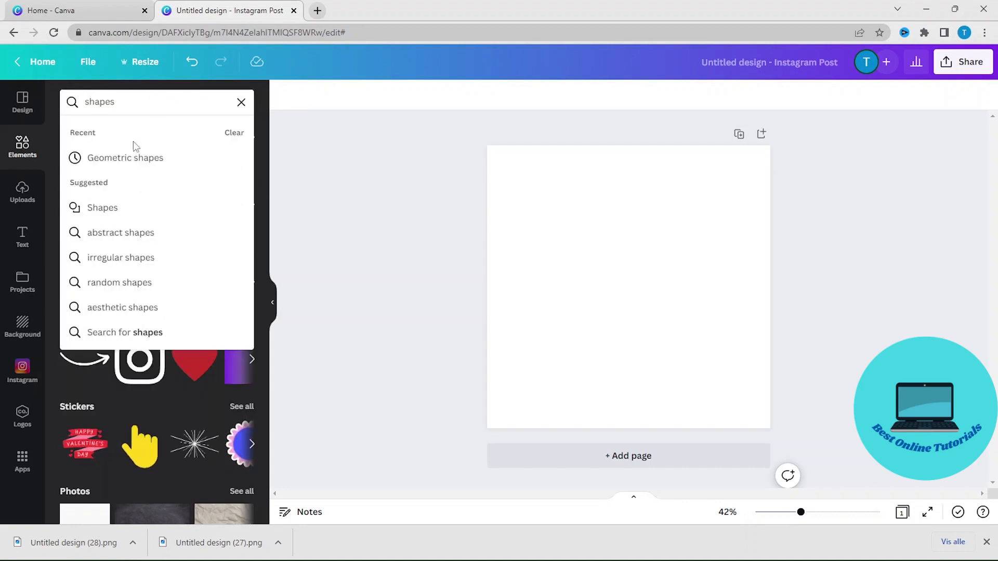
pyautogui.click(104, 209)
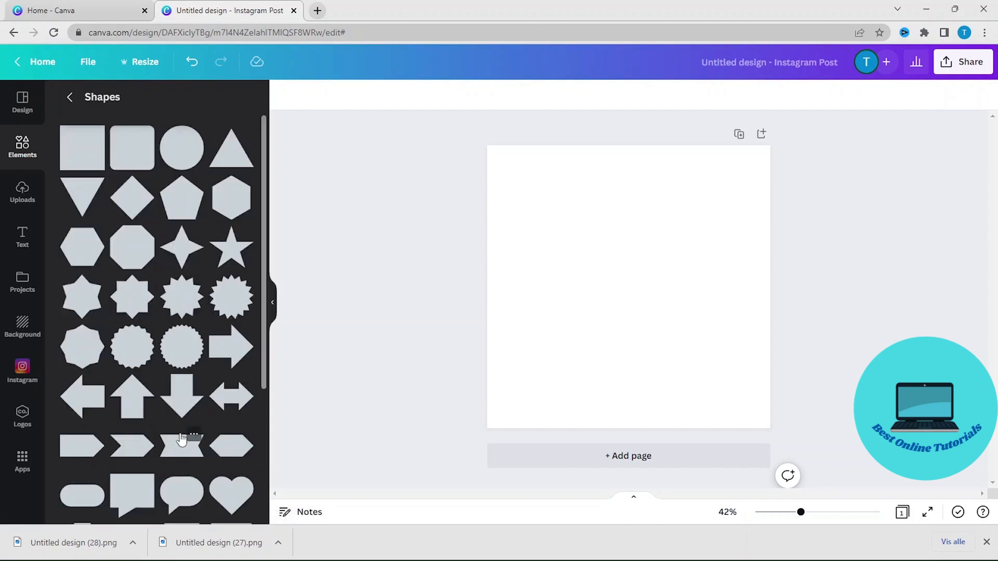
# Add a square shape to the page and rotate it 45 degrees into a diamond.
pyautogui.click(82, 159)
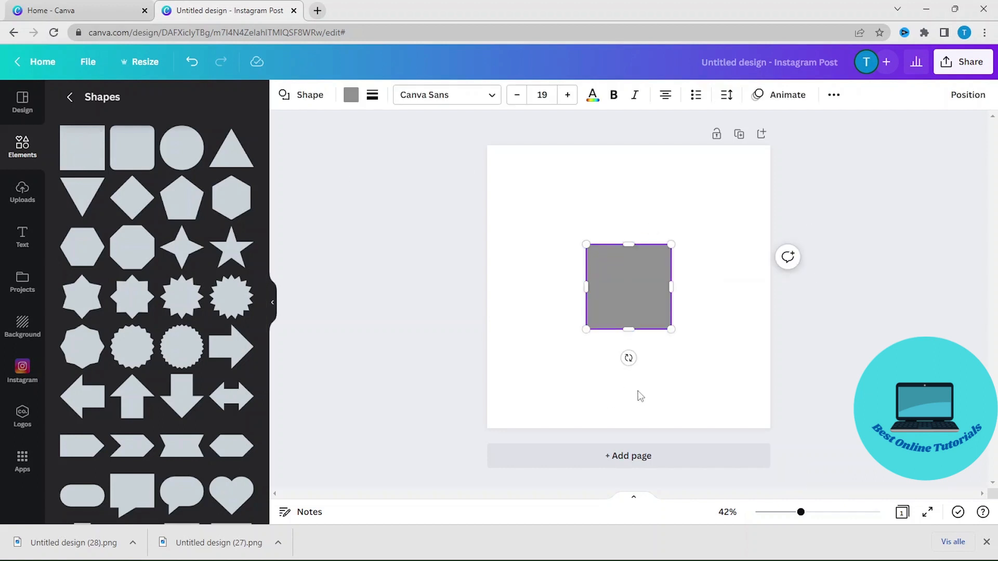
pyautogui.moveTo(628, 359); pyautogui.dragTo(569, 345)
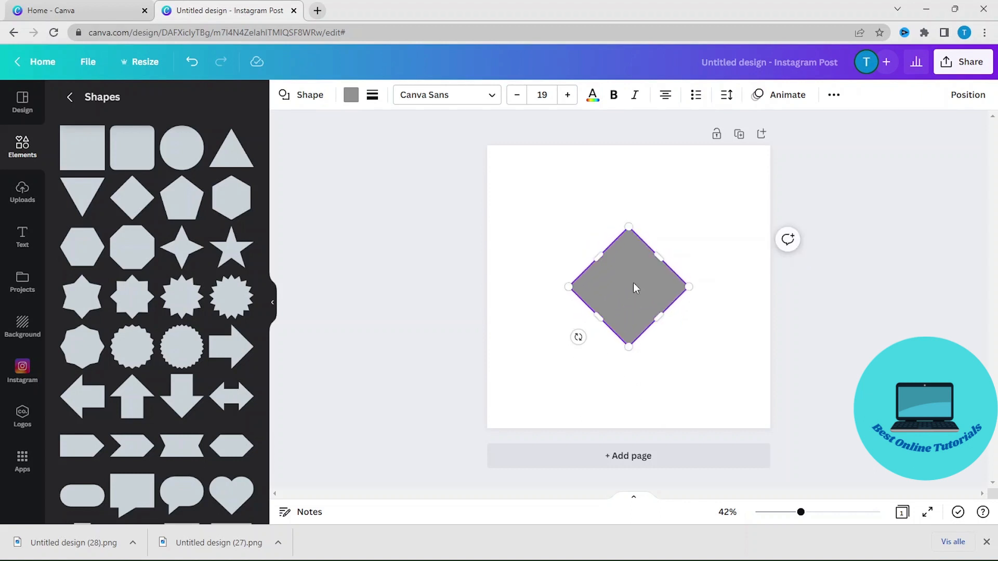
# Move the diamond to the page's lower-left corner and stretch it into a diagonal band.
pyautogui.moveTo(633, 282); pyautogui.dragTo(519, 399)
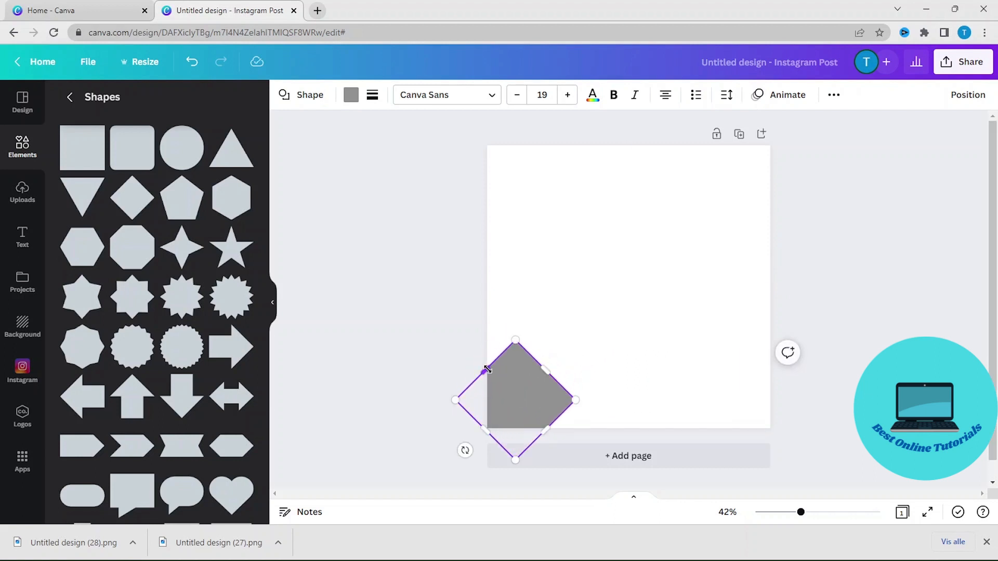
pyautogui.moveTo(488, 370); pyautogui.dragTo(452, 337)
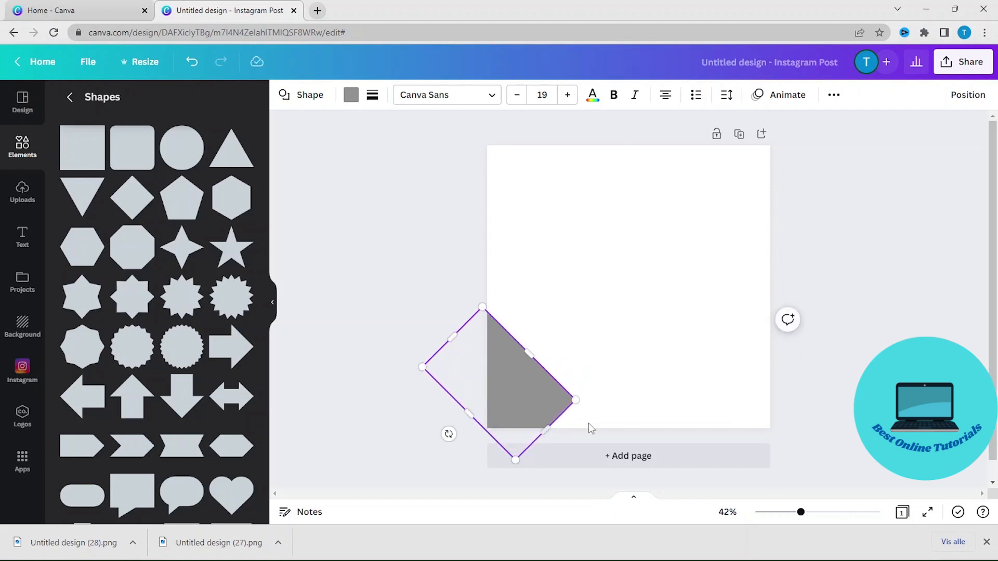
pyautogui.moveTo(542, 429); pyautogui.dragTo(582, 465)
# Duplicate the band, move the copy up beside it and stretch it along the diagonal.
pyautogui.rightClick(519, 382)
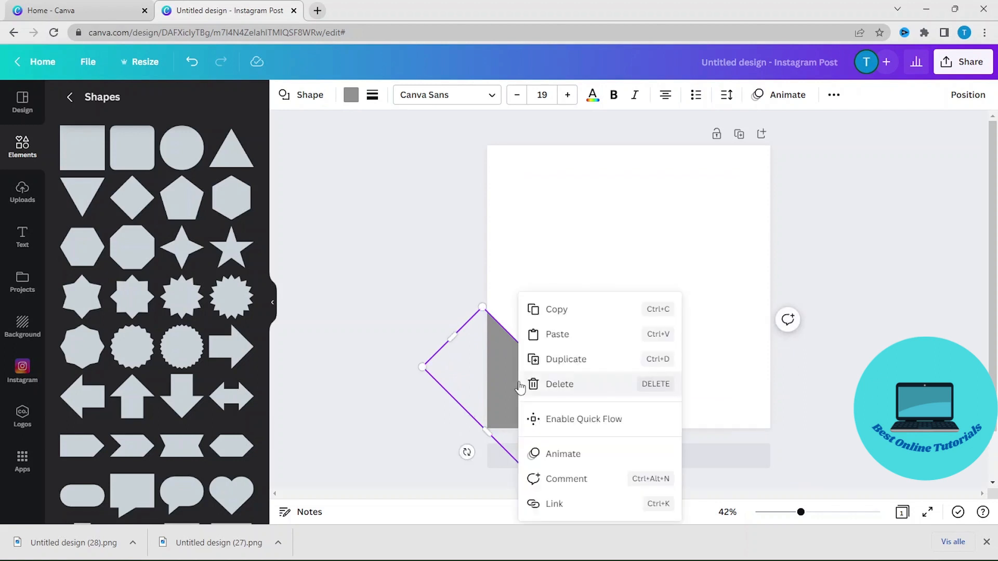
pyautogui.click(581, 363)
pyautogui.moveTo(517, 393); pyautogui.dragTo(575, 330)
pyautogui.moveTo(514, 278); pyautogui.dragTo(448, 214)
pyautogui.moveTo(645, 405); pyautogui.dragTo(707, 468)
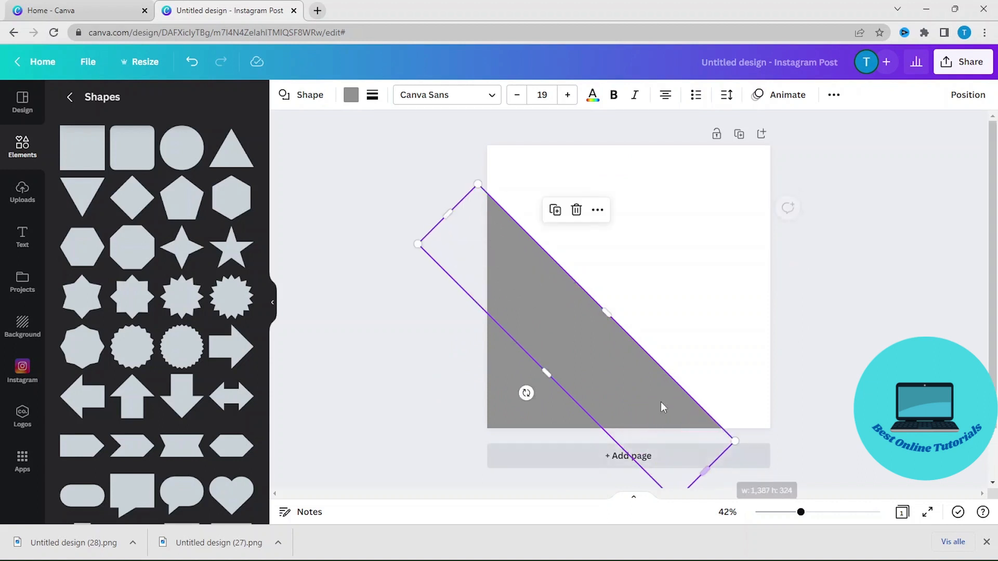
# Duplicate the band again and shift the copy toward the upper right, stretching it to cover the page.
pyautogui.rightClick(595, 345)
pyautogui.click(639, 252)
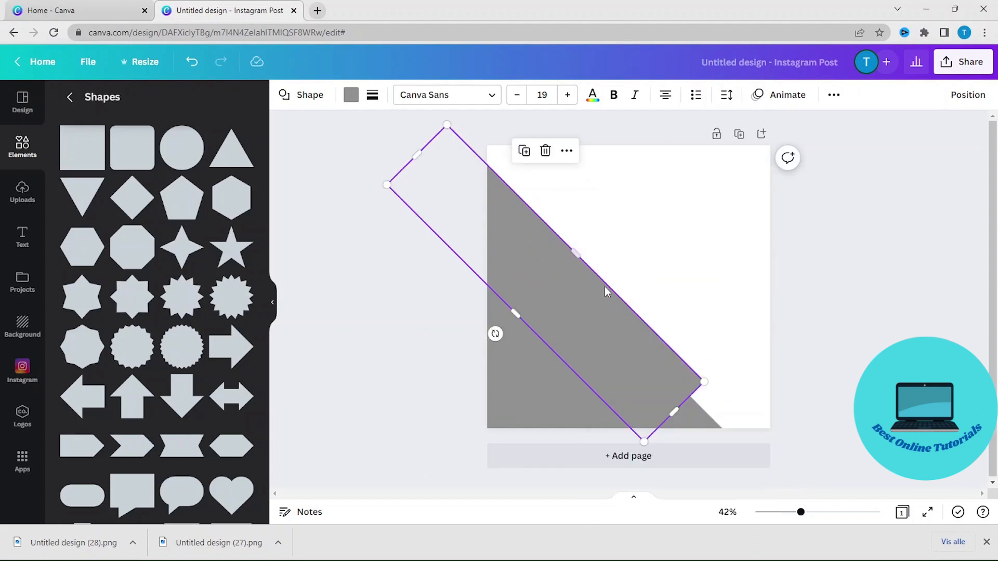
pyautogui.moveTo(604, 286); pyautogui.dragTo(677, 309)
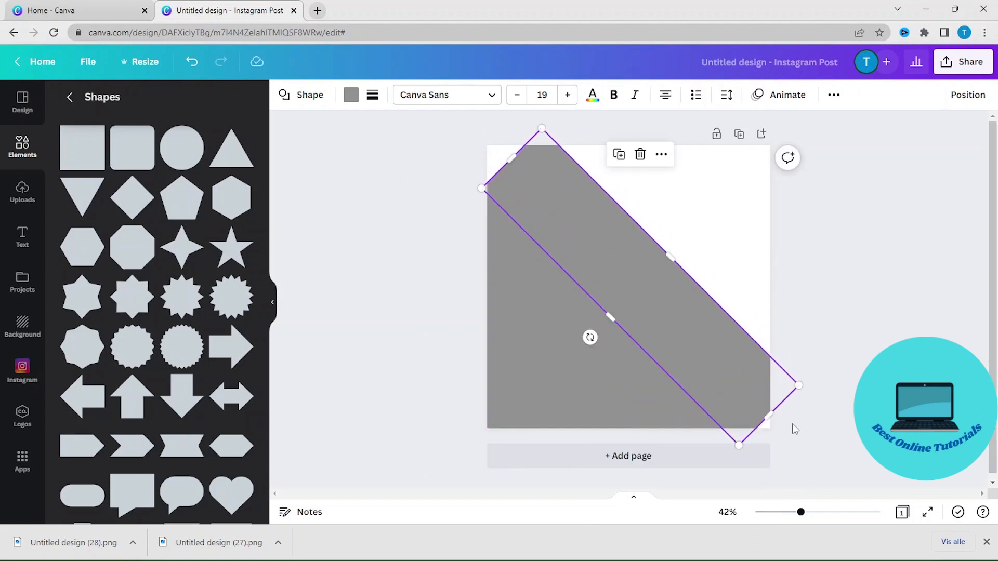
pyautogui.moveTo(769, 416); pyautogui.dragTo(781, 422)
pyautogui.moveTo(546, 189); pyautogui.dragTo(548, 194)
pyautogui.moveTo(511, 160); pyautogui.dragTo(489, 136)
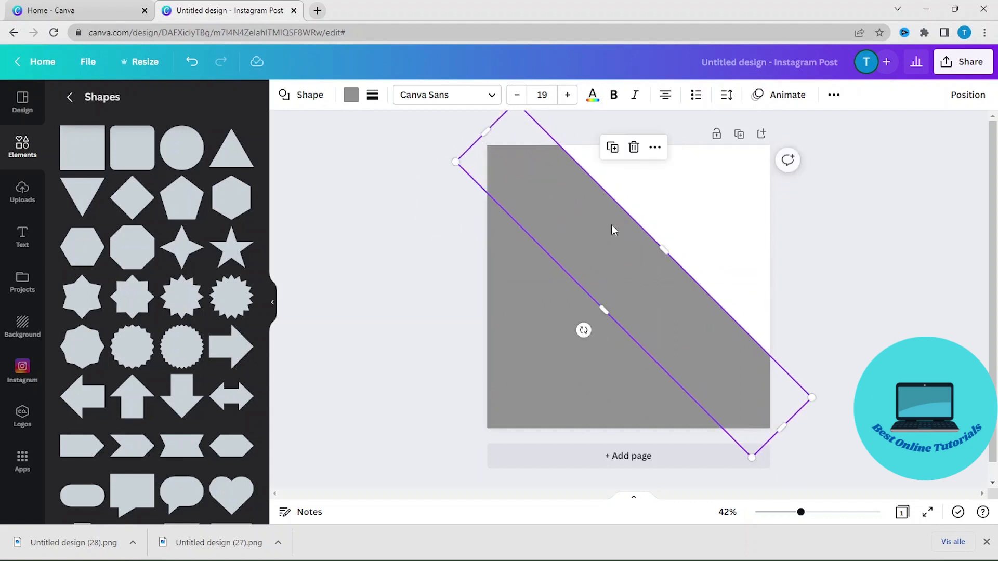
# Duplicate the bands twice more and place the copies in the upper-right corner so the page is fully covered.
pyautogui.rightClick(643, 265)
pyautogui.click(711, 331)
pyautogui.moveTo(695, 244)
pyautogui.mouseDown()
pyautogui.moveTo(725, 226)
pyautogui.moveTo(710, 245)
pyautogui.mouseUp()
pyautogui.rightClick(703, 233)
pyautogui.click(752, 250)
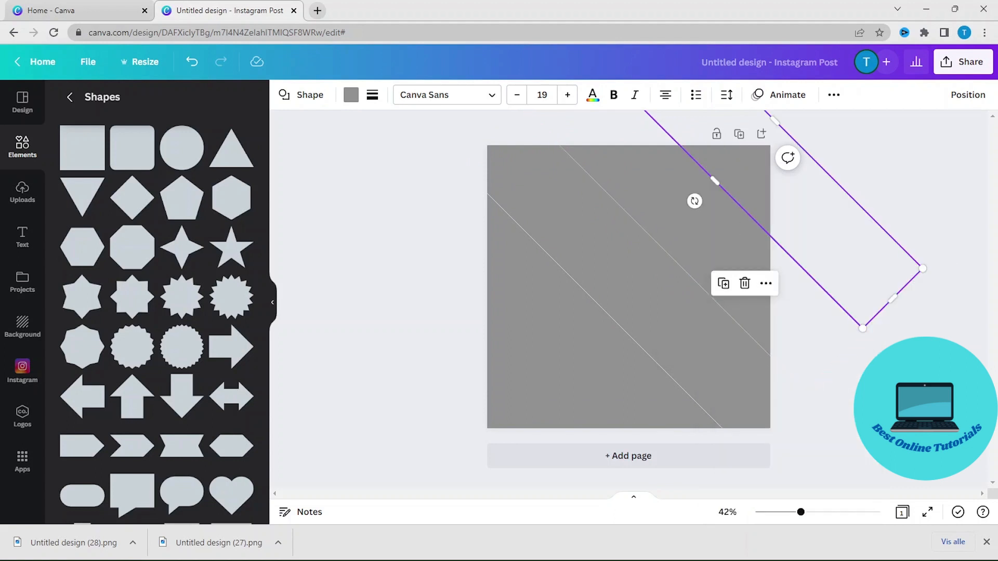
pyautogui.click(841, 226)
# Fine-tune the positions of the upper bands so their edges line up.
pyautogui.click(616, 248)
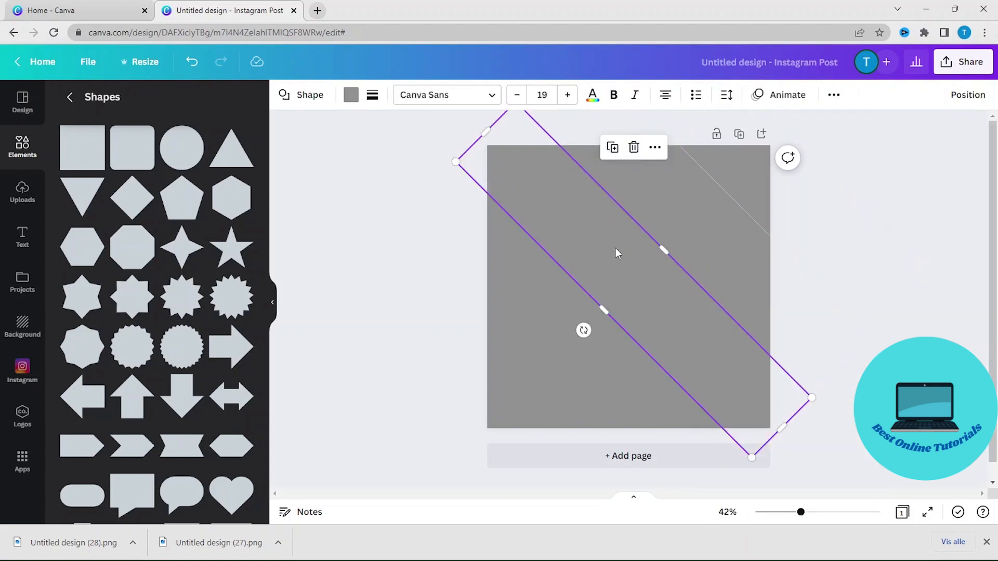
pyautogui.click(826, 249)
pyautogui.click(647, 283)
pyautogui.moveTo(603, 310); pyautogui.dragTo(601, 313)
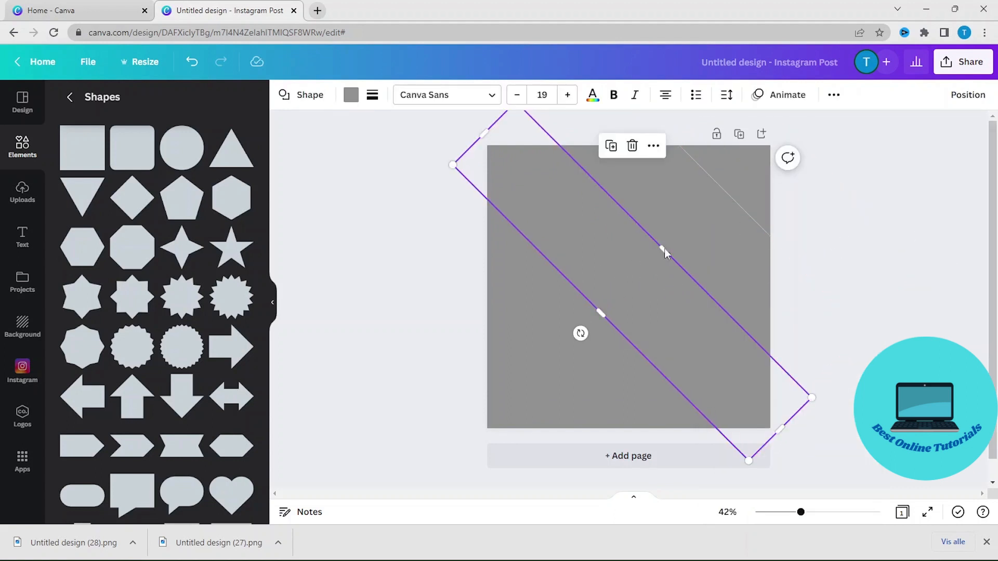
pyautogui.click(478, 361)
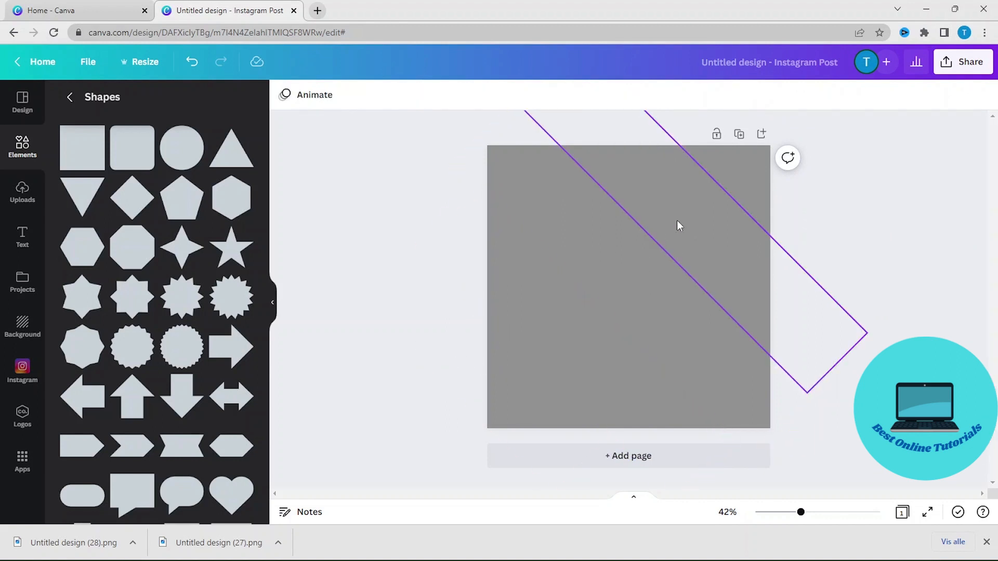
pyautogui.click(659, 248)
pyautogui.click(744, 175)
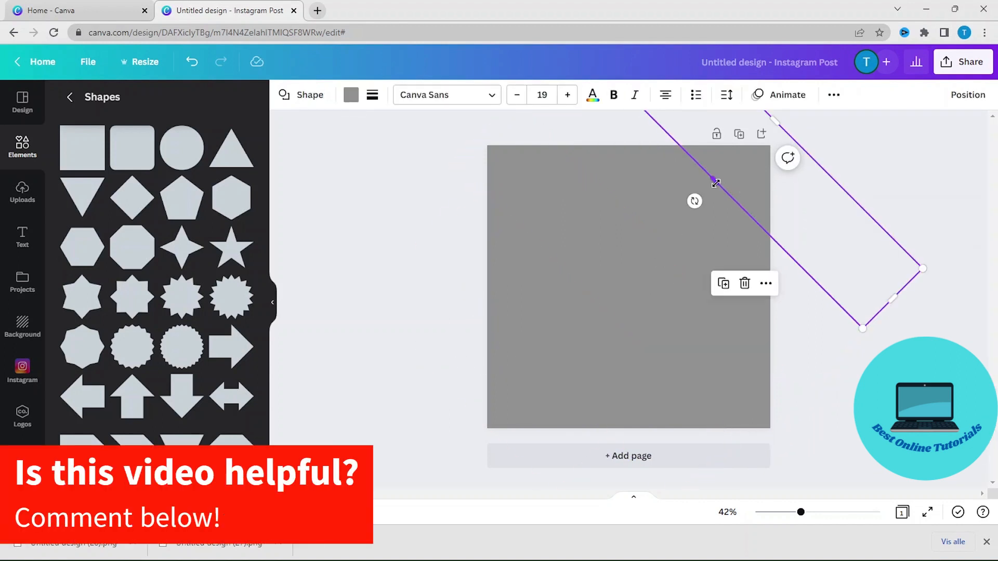
pyautogui.moveTo(716, 183); pyautogui.dragTo(711, 179)
pyautogui.click(905, 168)
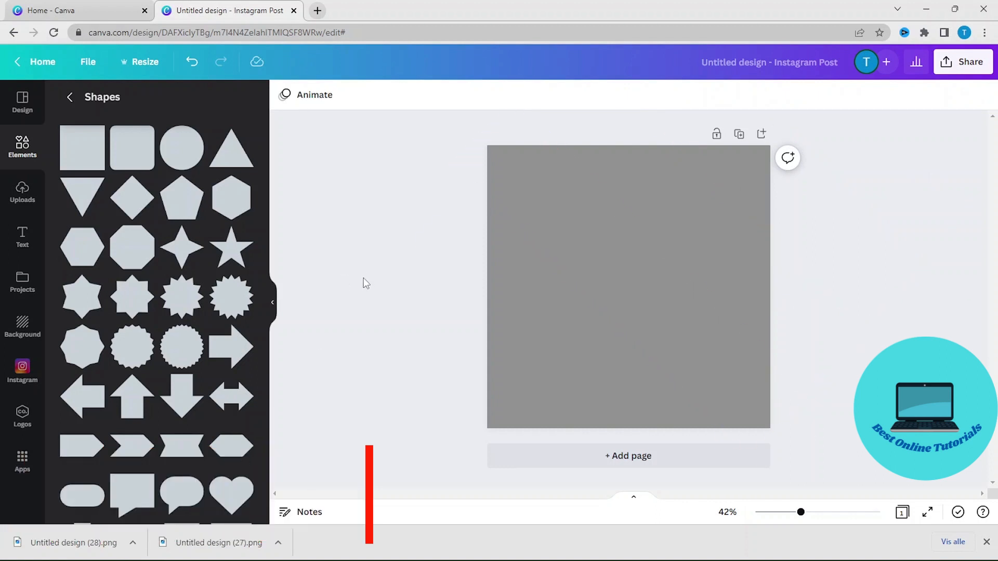
# Recolor the lower-left band gold #eeba2b, the next band olive and the middle band bright yellow from the gold palette.
pyautogui.click(495, 397)
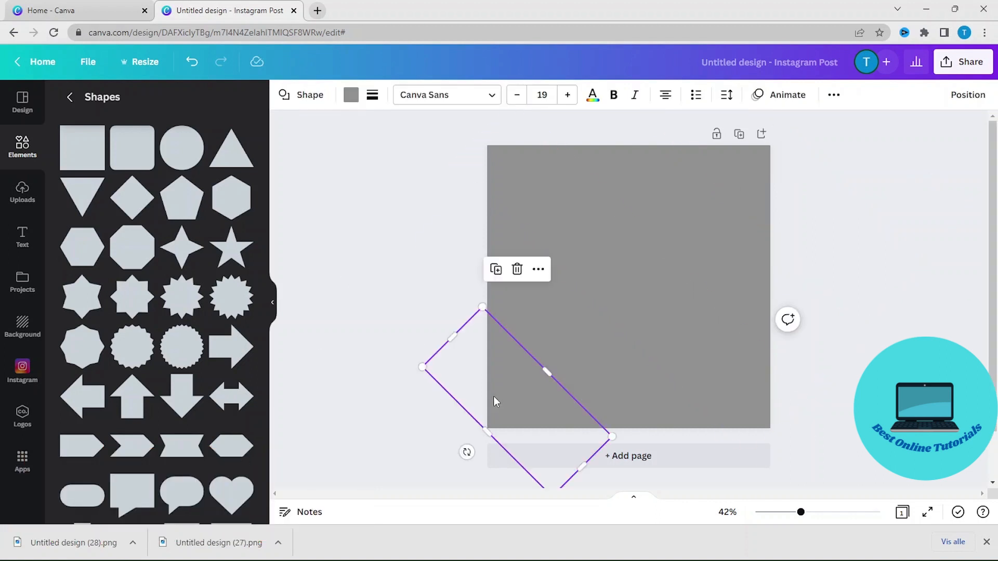
pyautogui.click(347, 99)
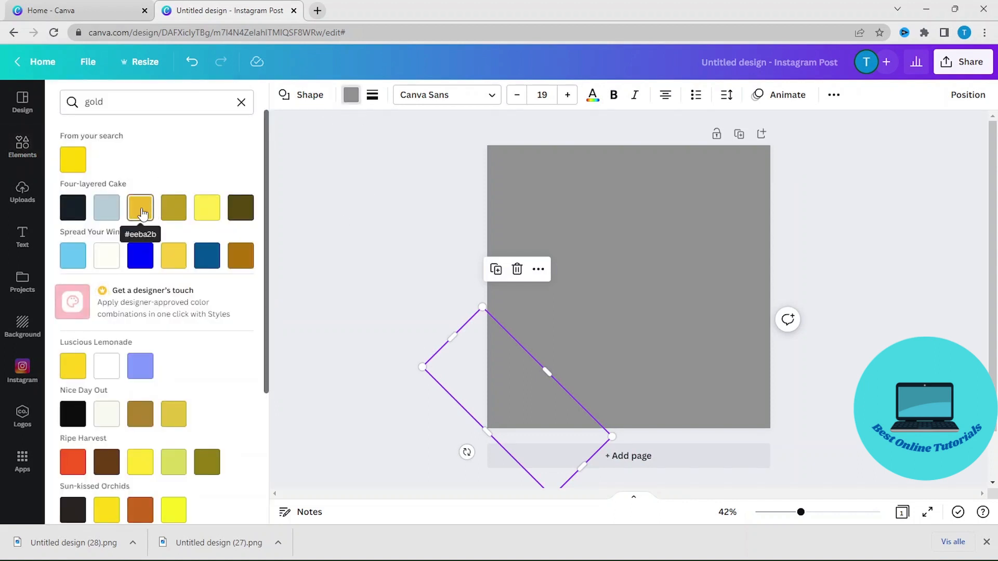
pyautogui.click(140, 208)
pyautogui.click(177, 215)
pyautogui.click(593, 263)
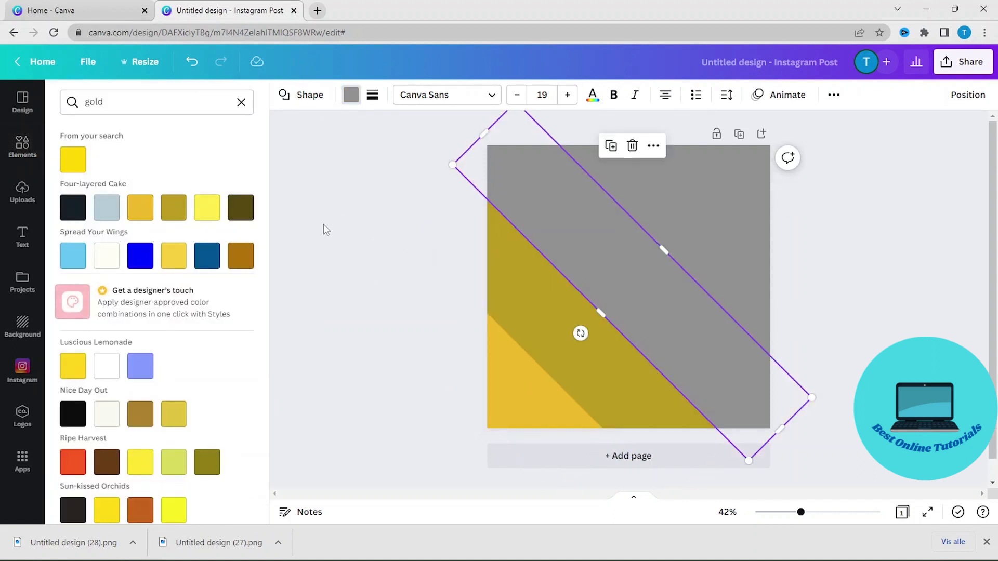
pyautogui.click(210, 214)
# Color the upper-right corner band olive and the band beside it gold #eeba2b.
pyautogui.click(668, 211)
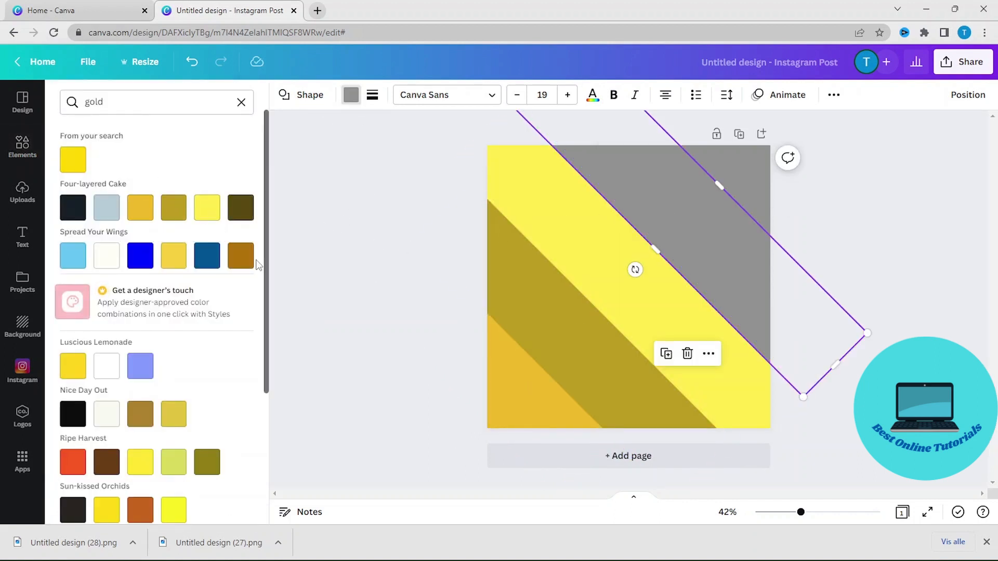
pyautogui.click(241, 255)
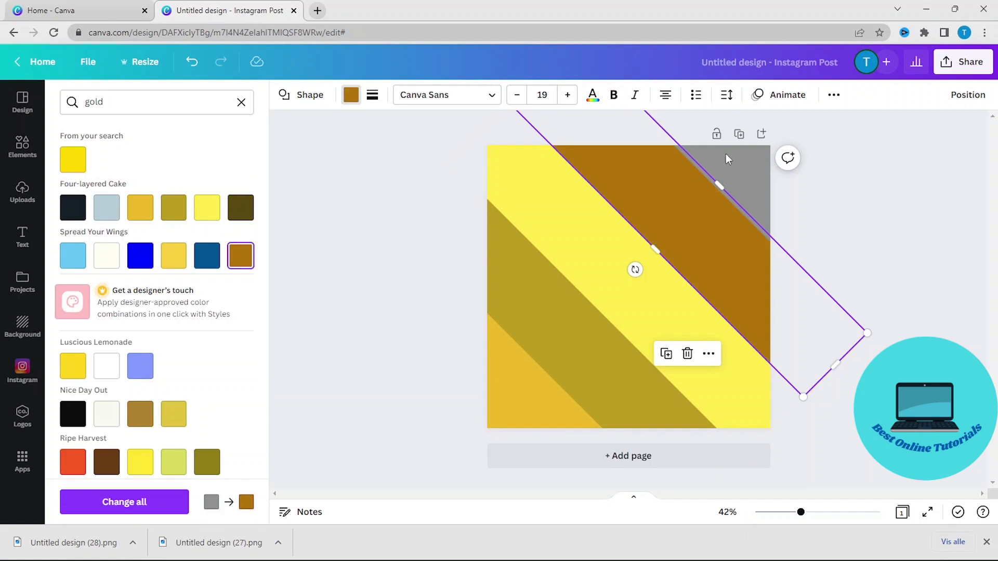
pyautogui.click(173, 207)
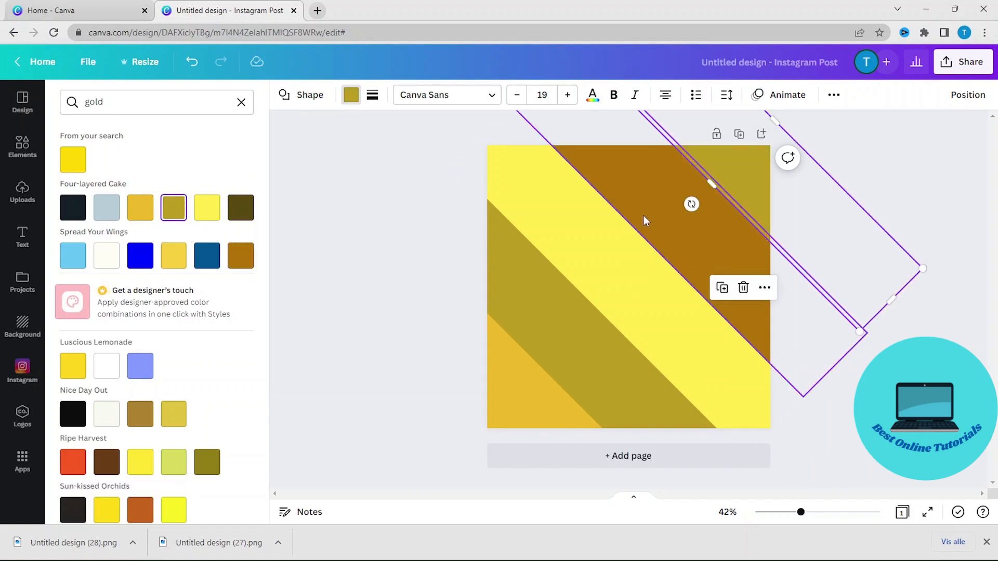
pyautogui.click(140, 208)
pyautogui.click(908, 217)
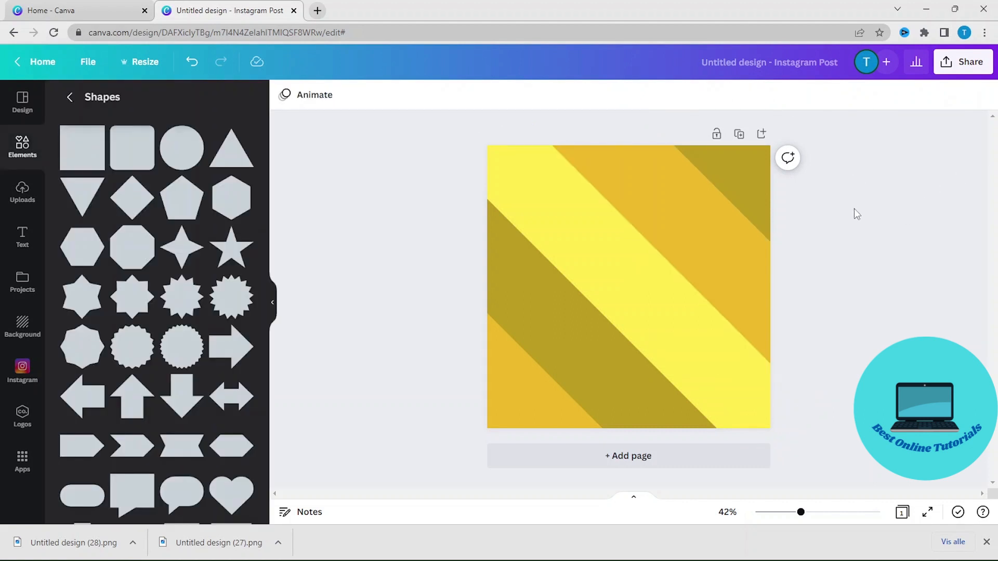
# Download the design as a PNG file.
pyautogui.click(972, 62)
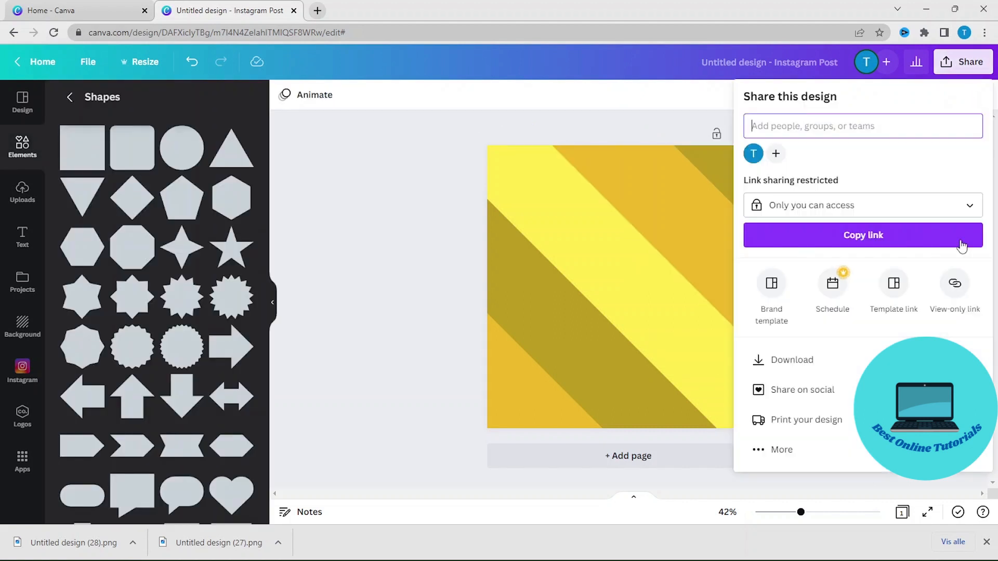
pyautogui.click(813, 363)
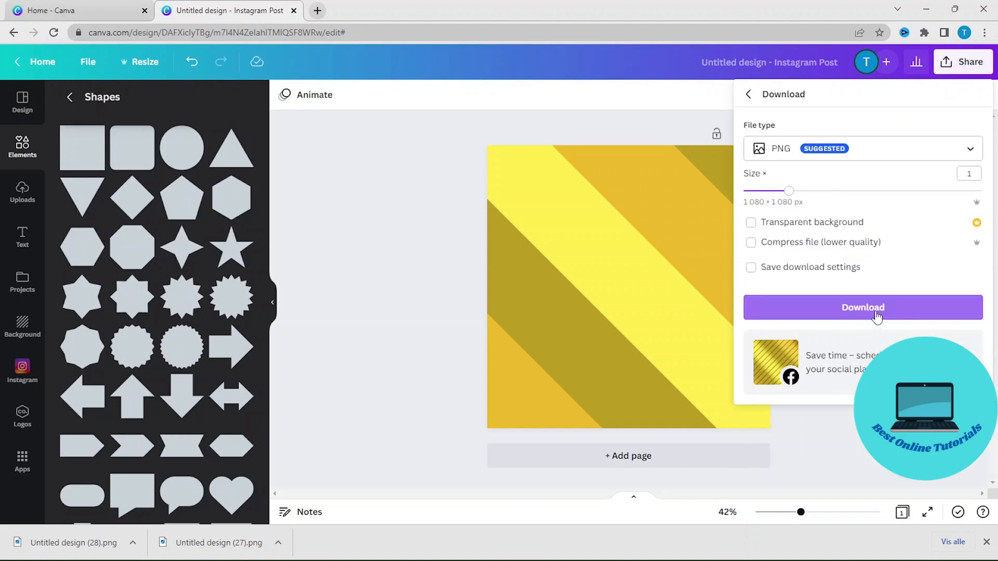
pyautogui.click(868, 320)
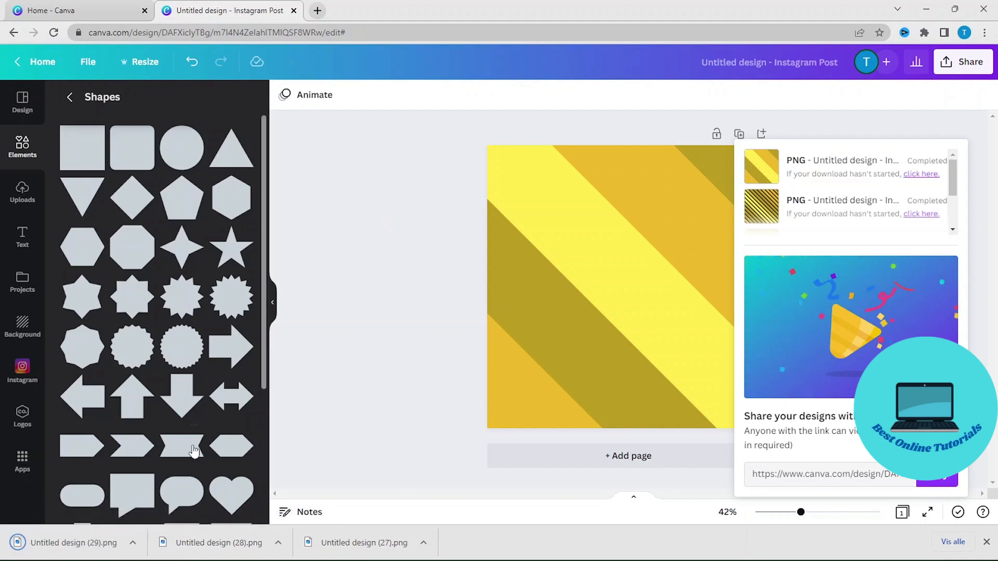
# Upload the downloaded PNG into the design's uploads.
pyautogui.click(52, 551)
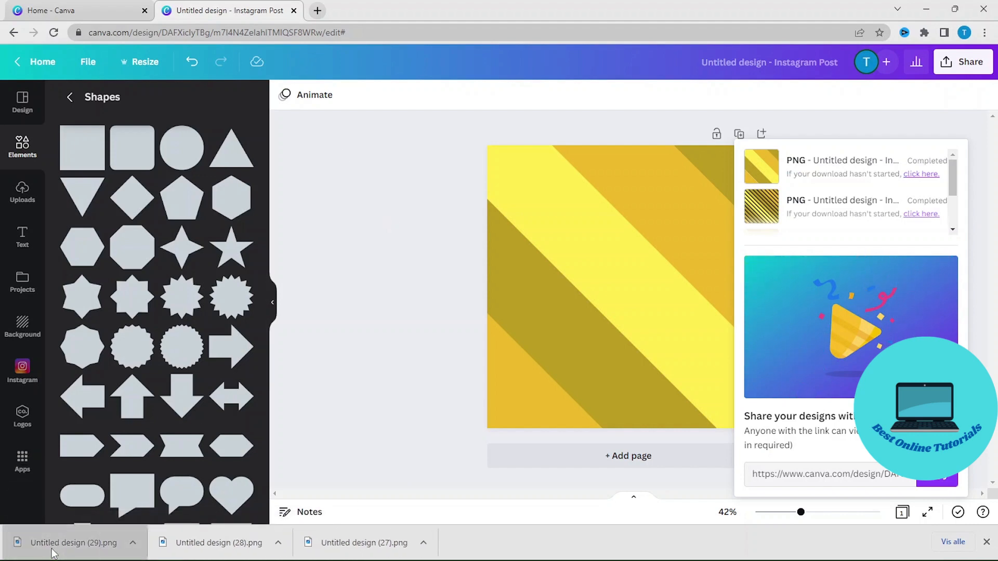
pyautogui.moveTo(51, 550); pyautogui.dragTo(113, 244)
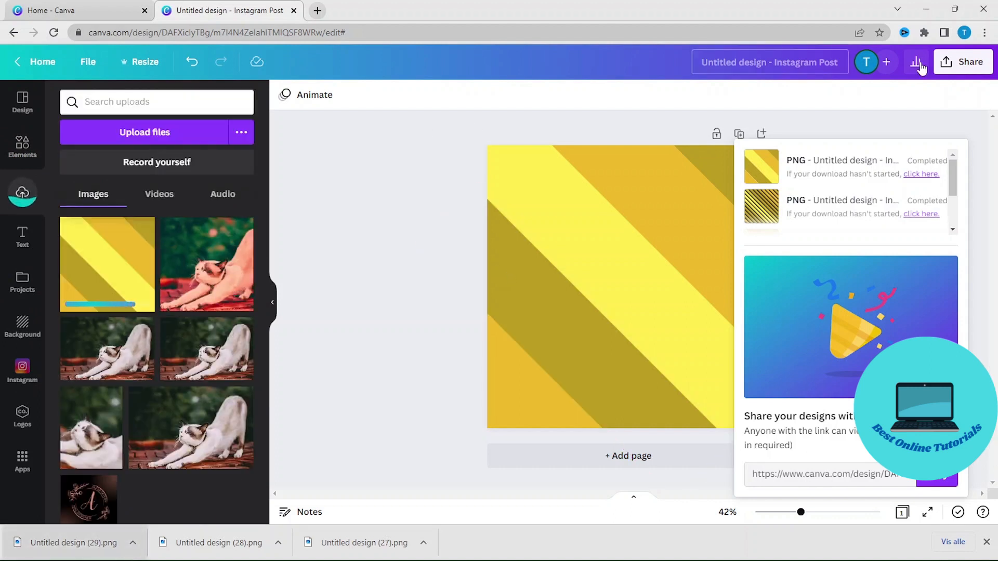
pyautogui.click(431, 184)
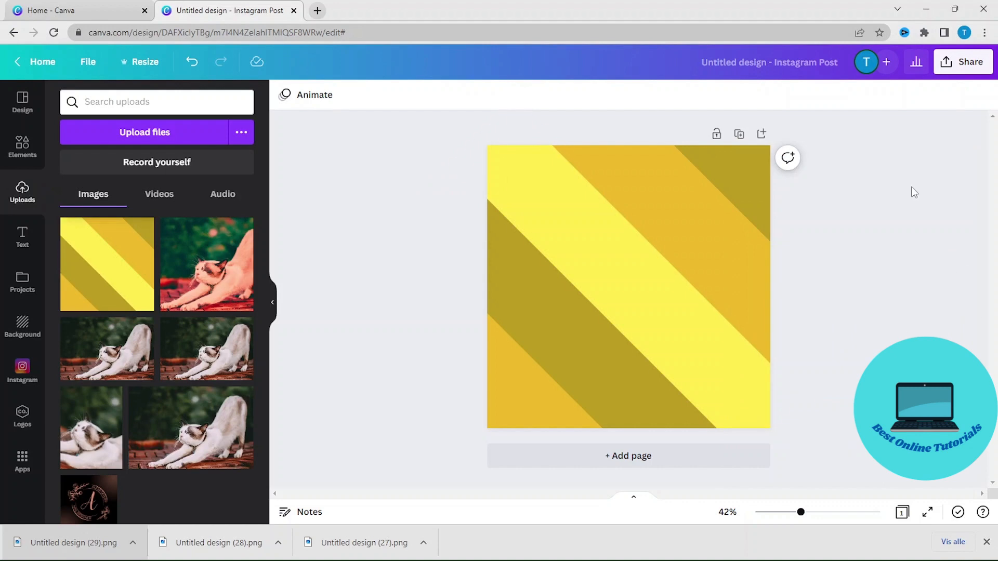
# Replace all the band shapes with the uploaded striped image placed on the blank page.
pyautogui.moveTo(898, 123); pyautogui.dragTo(352, 480)
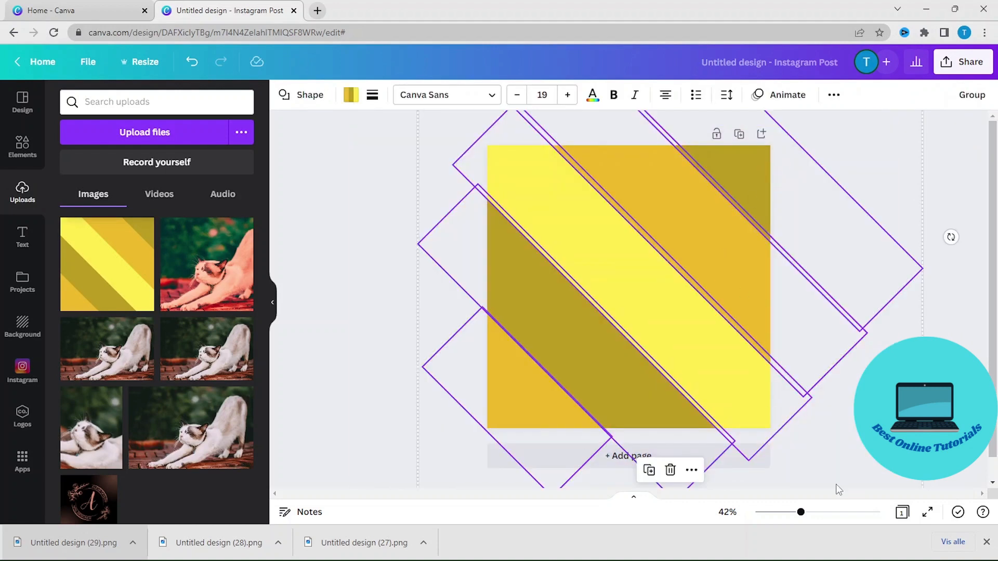
pyautogui.click(670, 470)
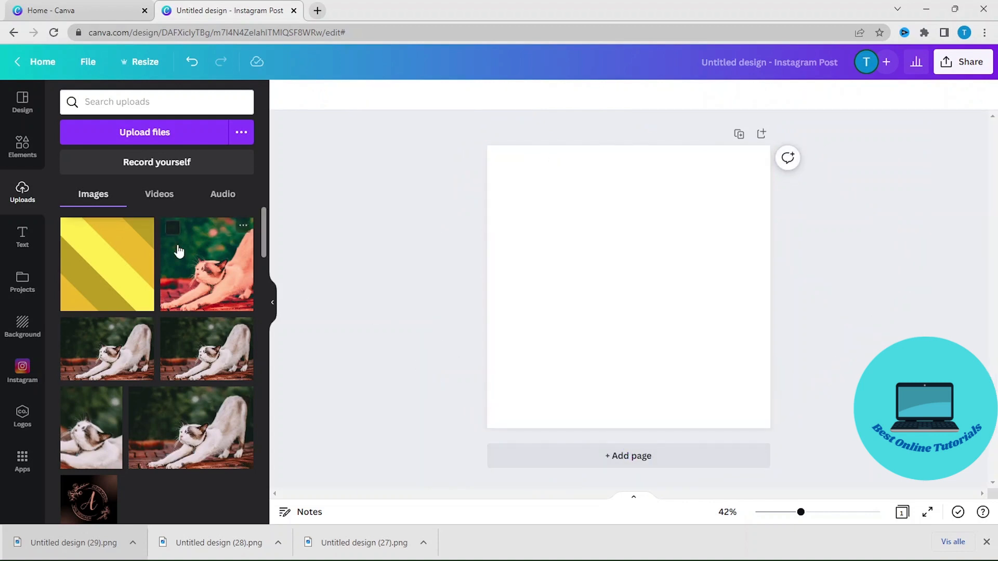
pyautogui.click(100, 268)
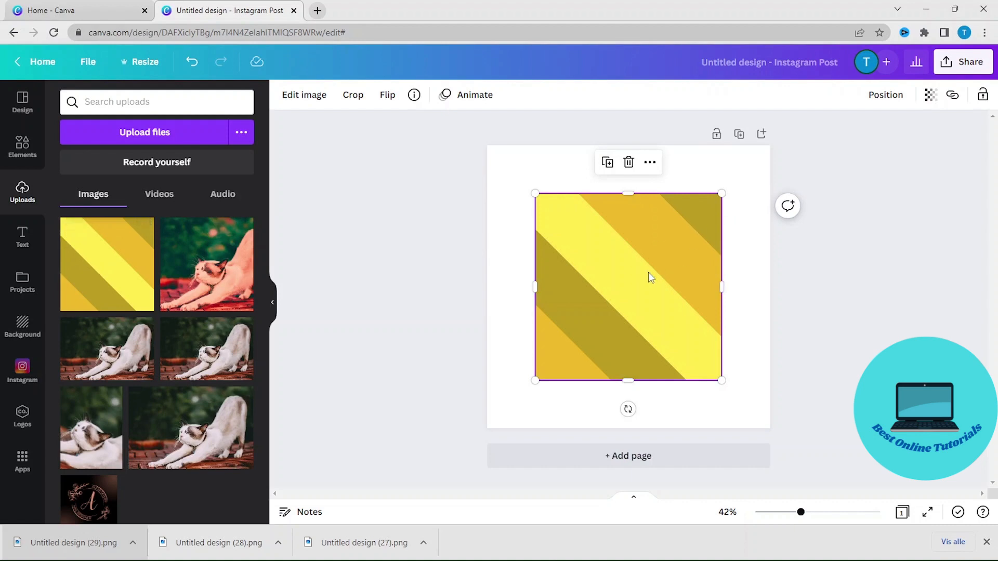
# Move the uploaded striped image to the page corner and enlarge it to fill the whole 1,080 × 1,080 page.
pyautogui.moveTo(650, 276); pyautogui.dragTo(598, 222)
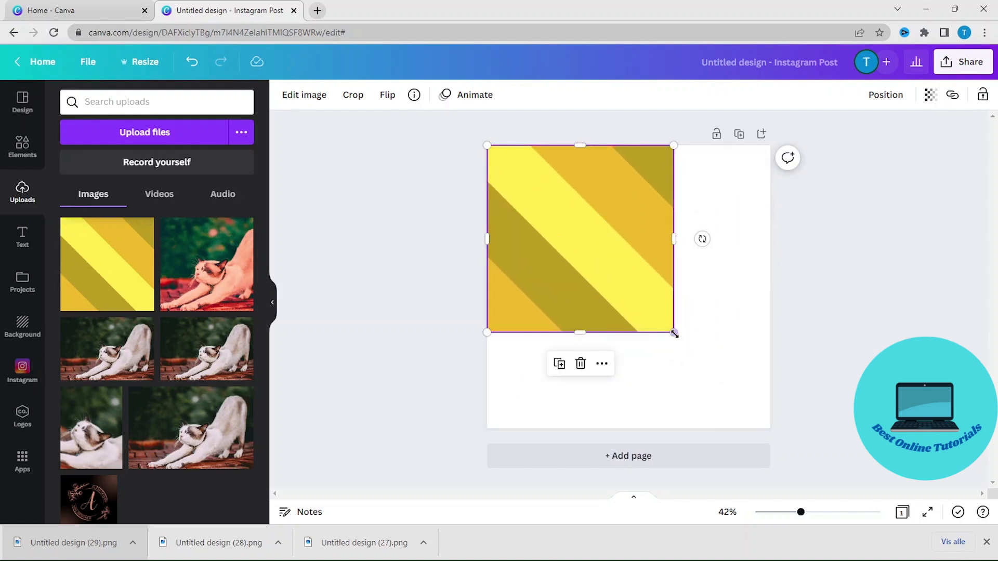
pyautogui.moveTo(675, 332); pyautogui.dragTo(774, 424)
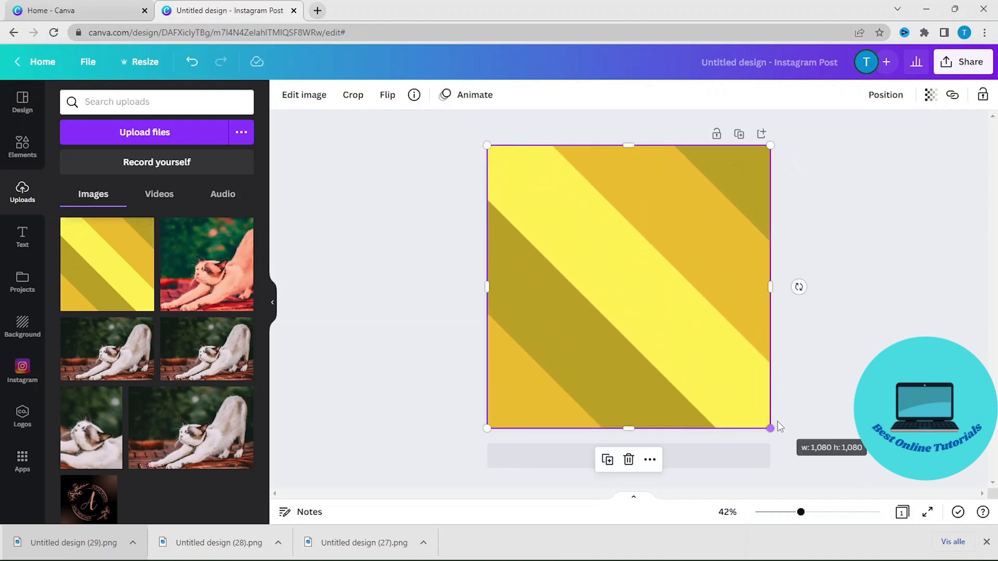
pyautogui.click(851, 357)
# Blur the striped image fully by setting its Blur adjustment to 100.
pyautogui.click(688, 263)
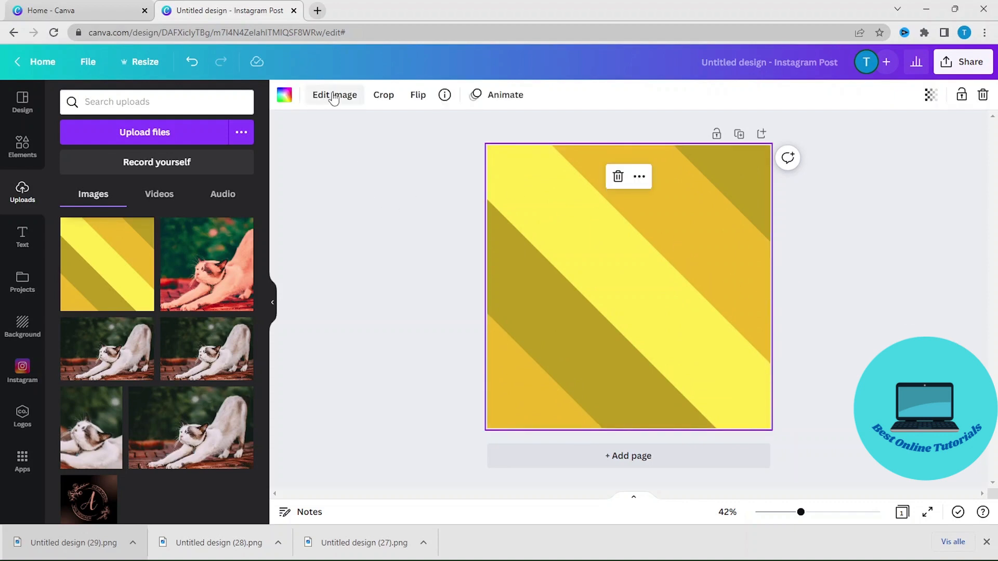
pyautogui.click(334, 96)
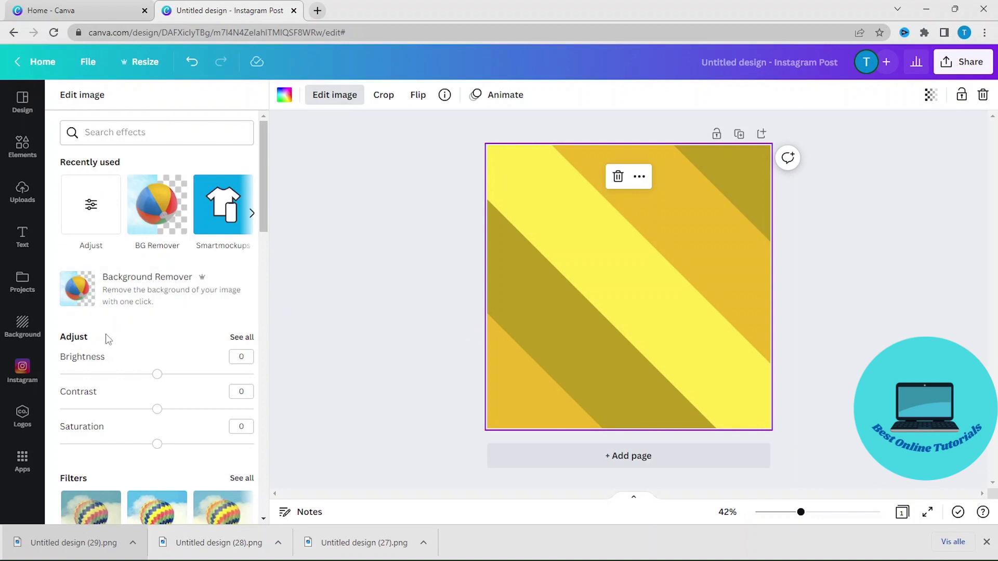
pyautogui.click(242, 338)
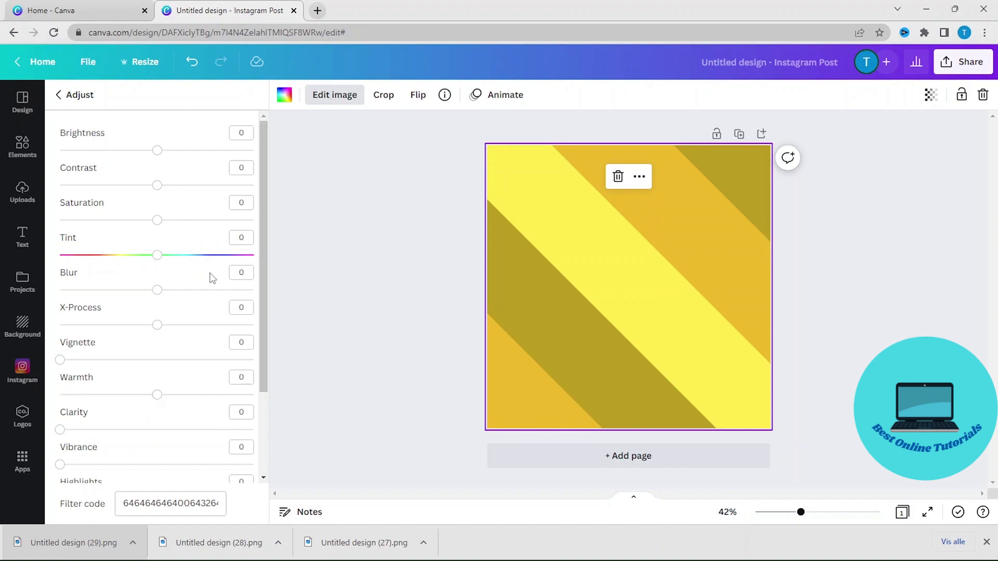
pyautogui.moveTo(157, 289); pyautogui.dragTo(266, 309)
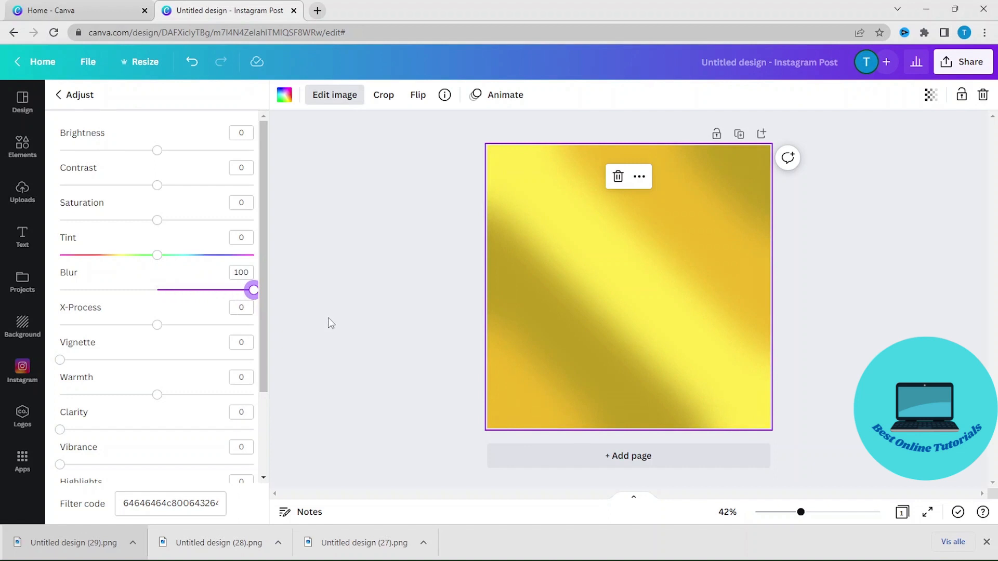
pyautogui.click(362, 309)
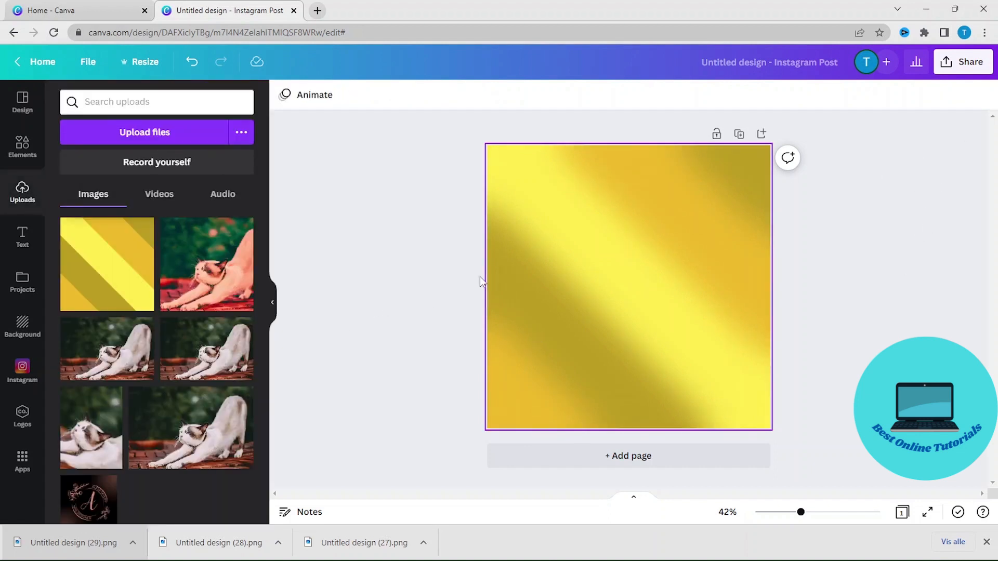
# Add a second page and insert the diagonal-striped frame from the Frames search results for "frame".
pyautogui.click(667, 463)
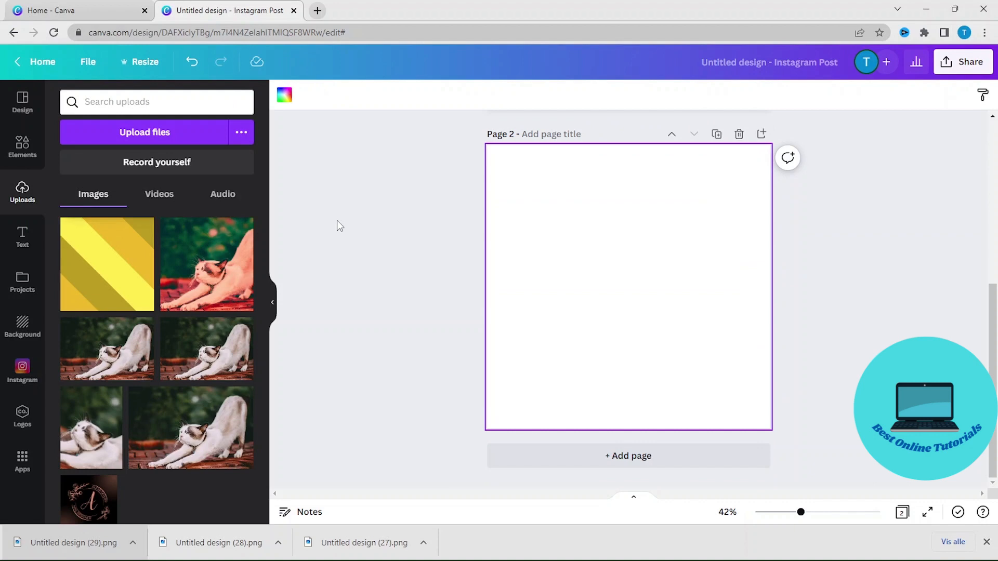
pyautogui.click(23, 142)
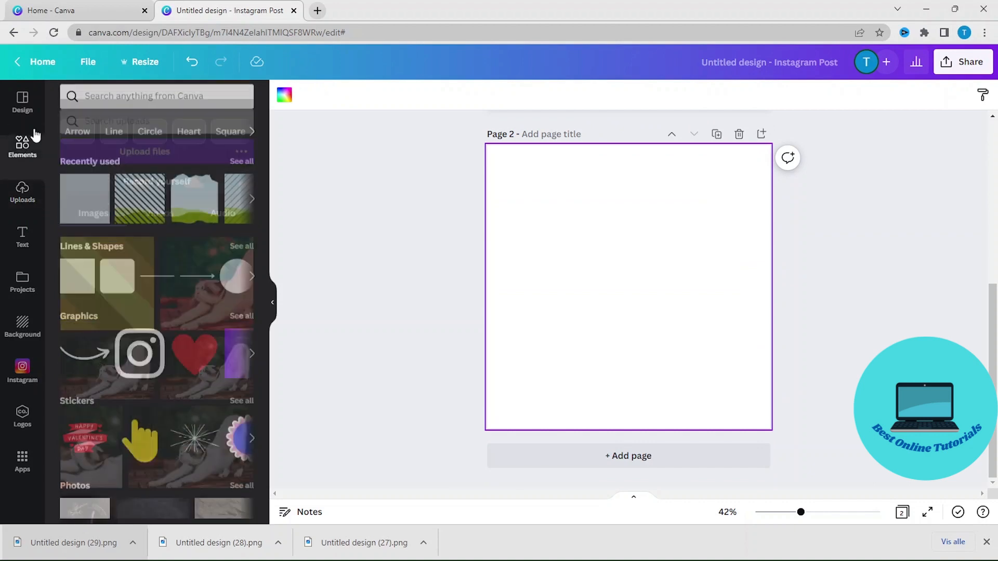
pyautogui.click(150, 100)
pyautogui.write('frame')
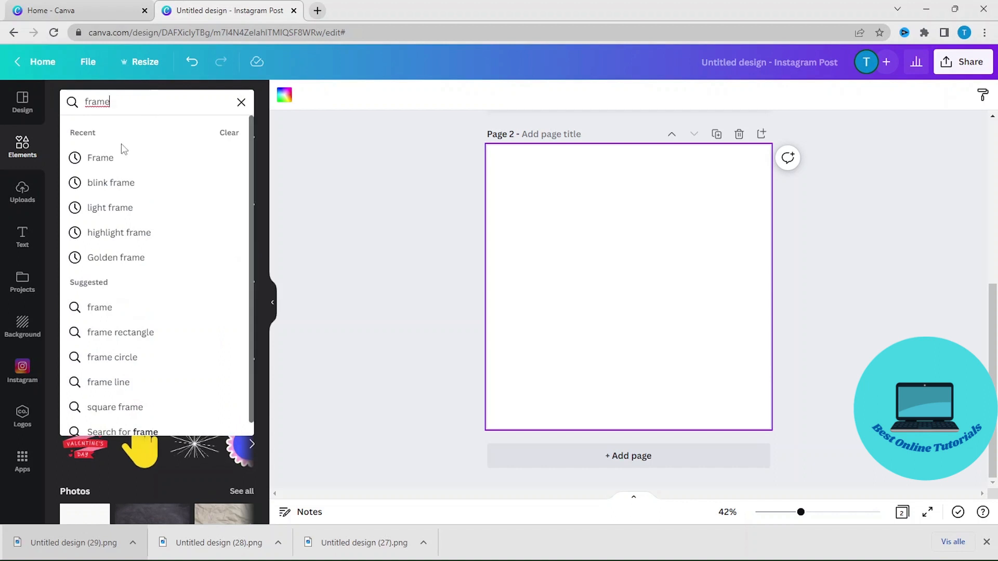
pyautogui.click(118, 158)
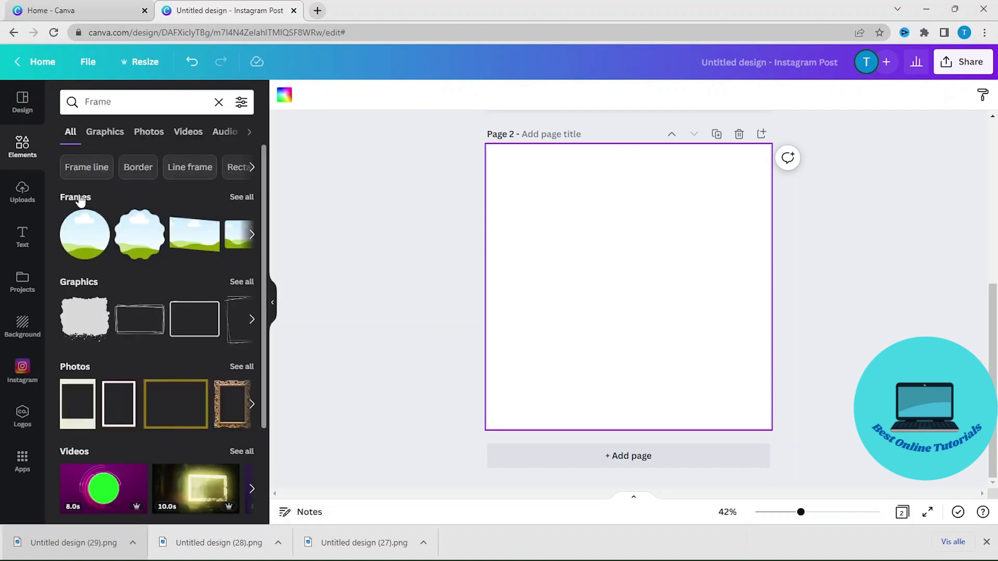
pyautogui.click(78, 197)
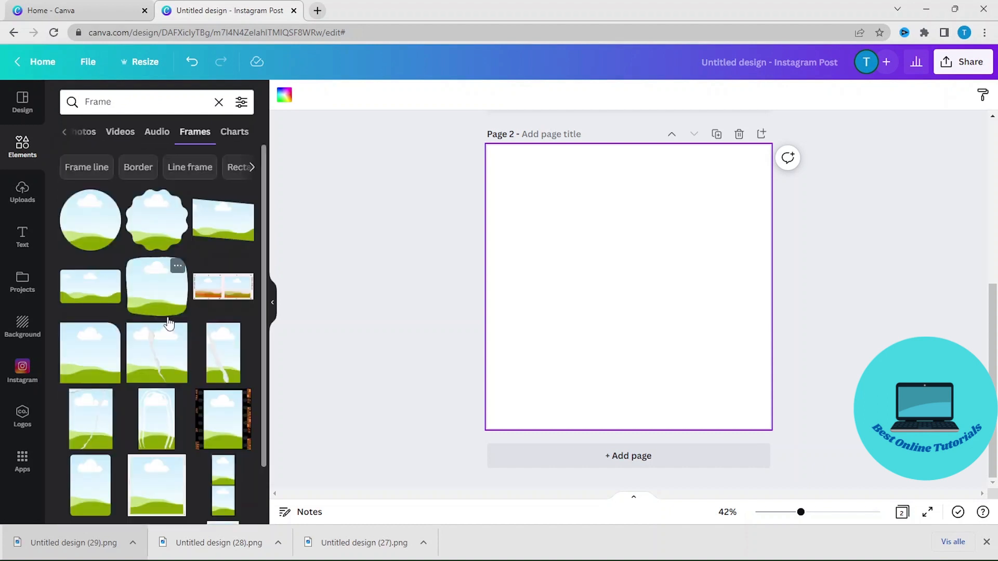
pyautogui.scroll(-6, 169, 323)
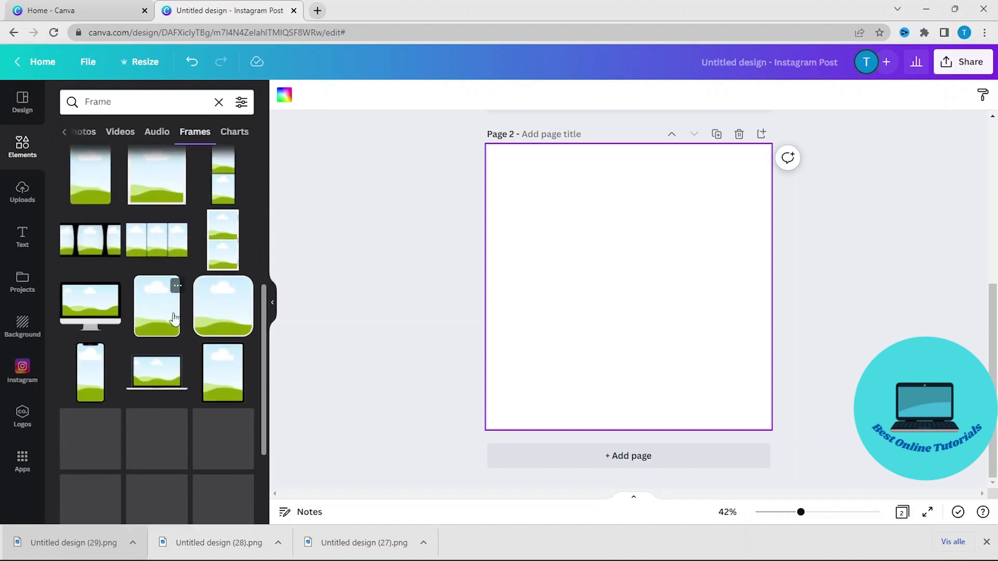
pyautogui.scroll(-6, 174, 318)
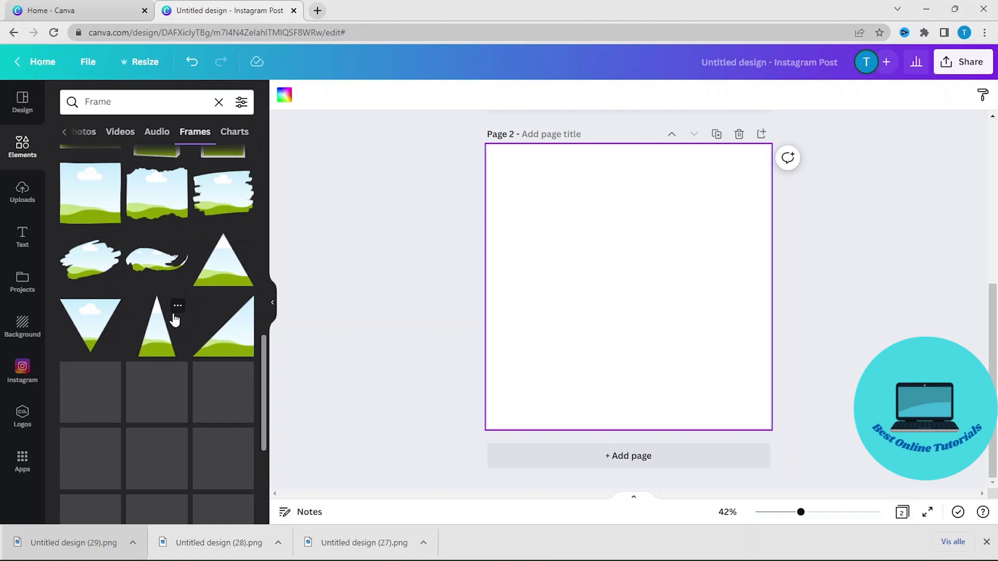
pyautogui.scroll(-8, 175, 320)
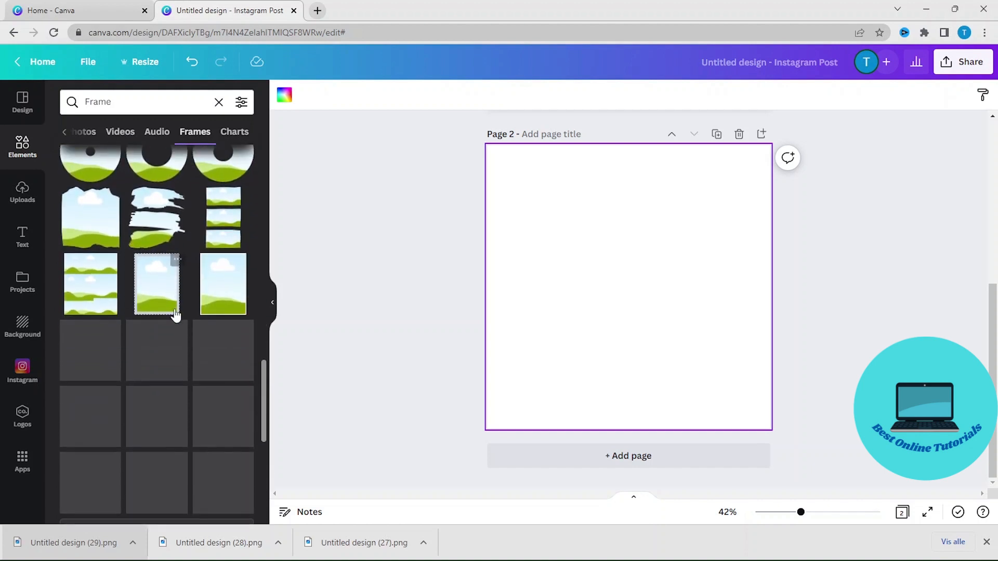
pyautogui.scroll(-2, 176, 322)
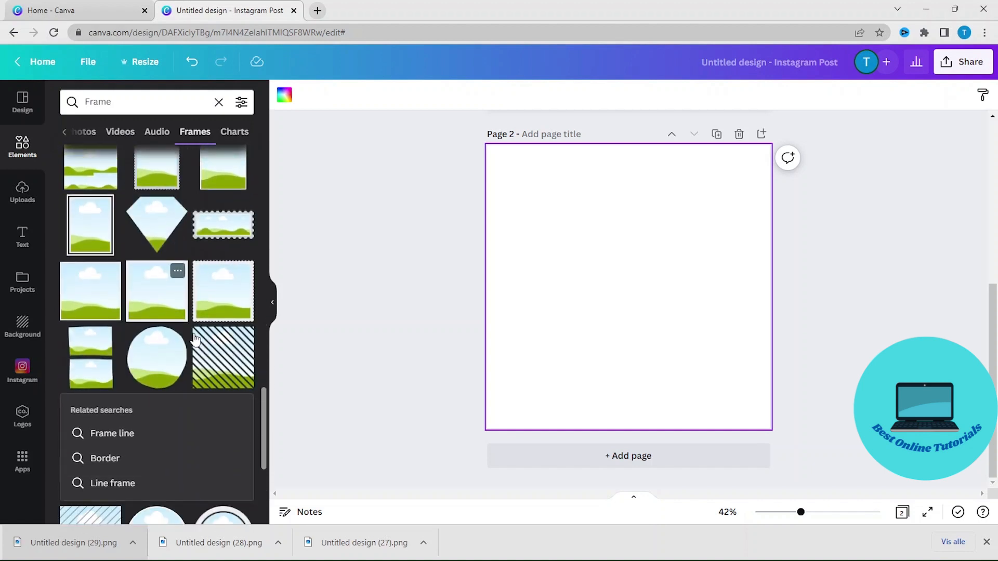
pyautogui.click(227, 367)
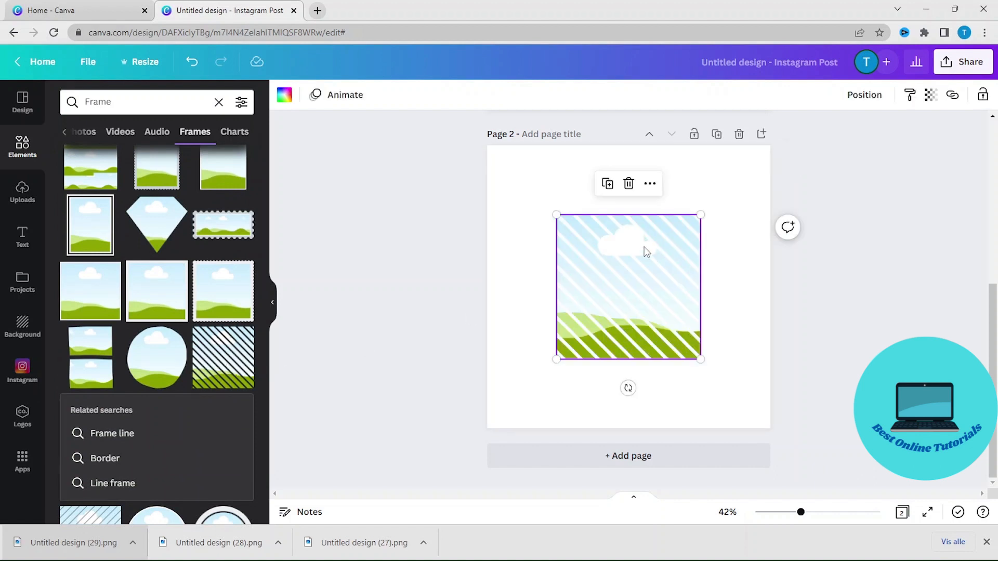
# Move the striped frame to the page corner and enlarge it to fill page 2.
pyautogui.moveTo(645, 250); pyautogui.dragTo(557, 193)
pyautogui.click(555, 196)
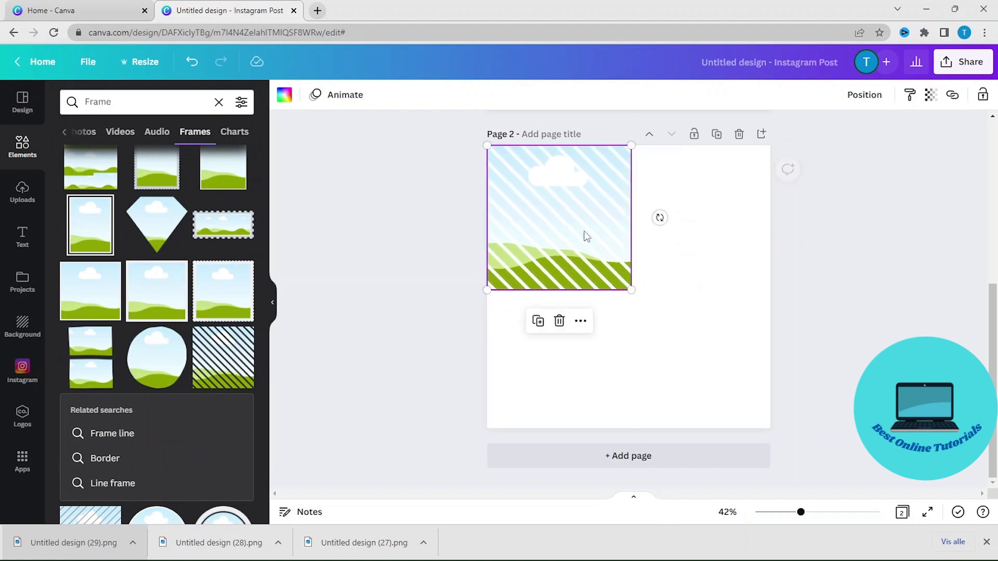
pyautogui.moveTo(632, 289); pyautogui.dragTo(771, 428)
pyautogui.click(806, 419)
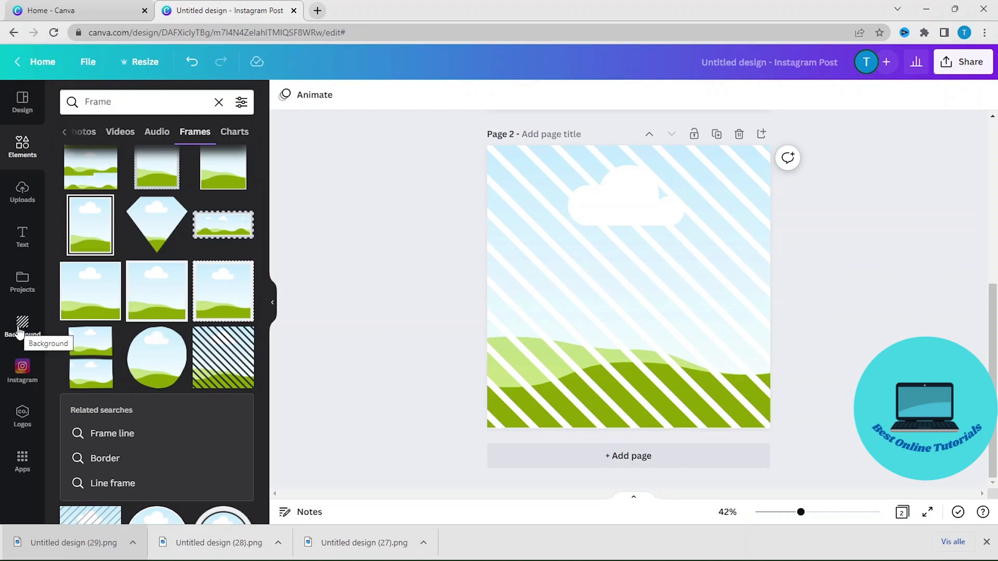
# Set page 2's background color to black.
pyautogui.click(21, 328)
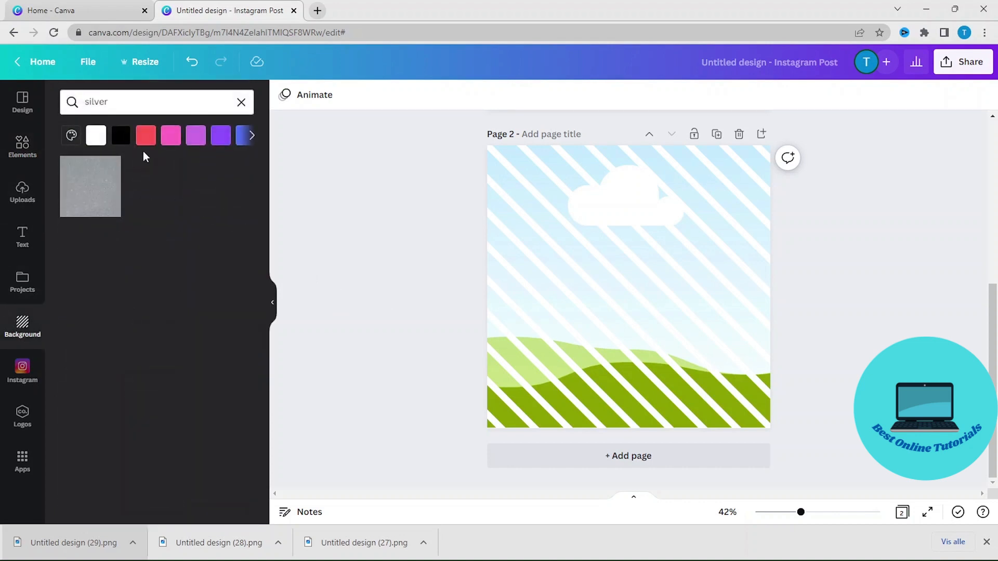
pyautogui.click(121, 136)
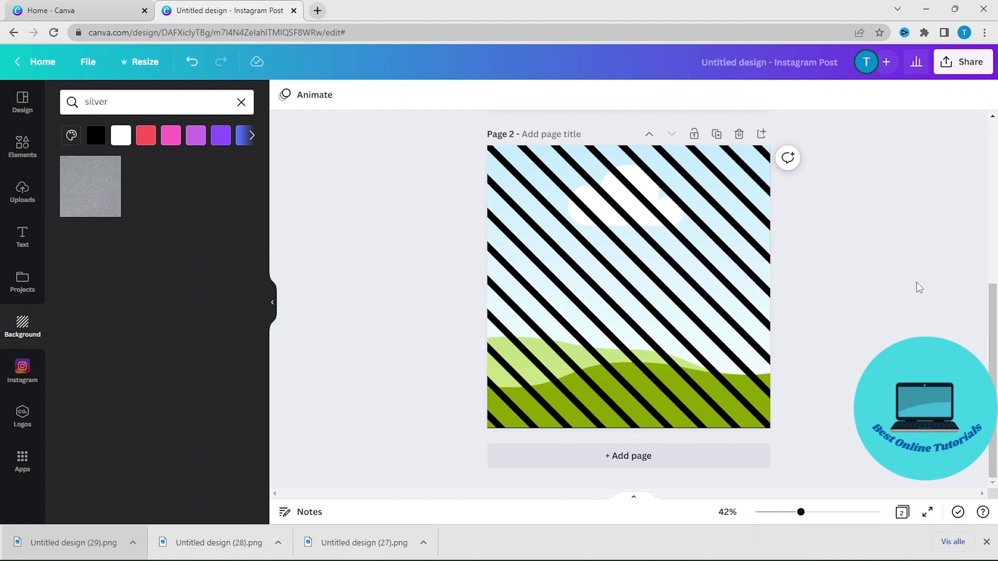
# Detach the blurred gold image from page 1's background and drop it into the striped frame on page 2.
pyautogui.scroll(5, 916, 282)
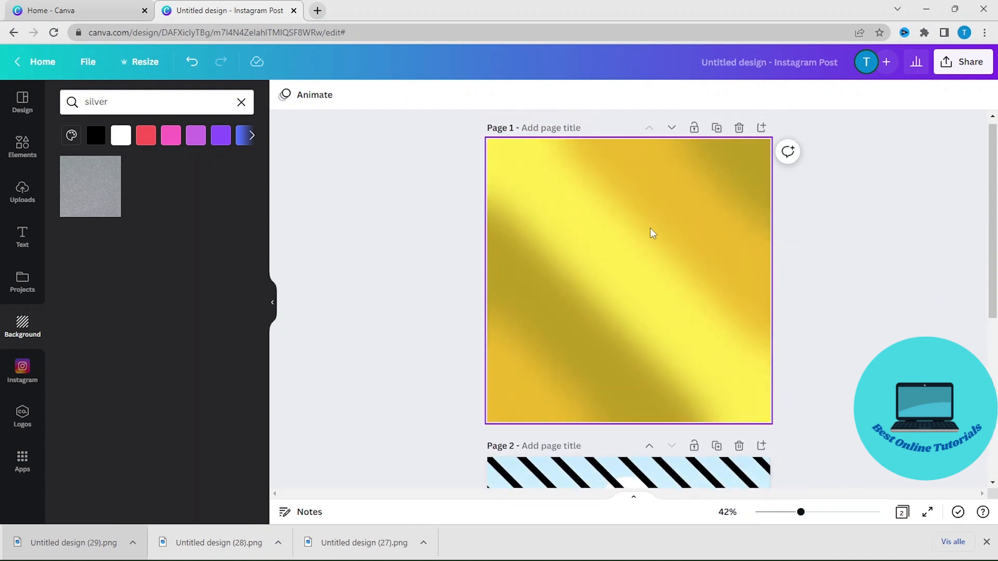
pyautogui.rightClick(608, 250)
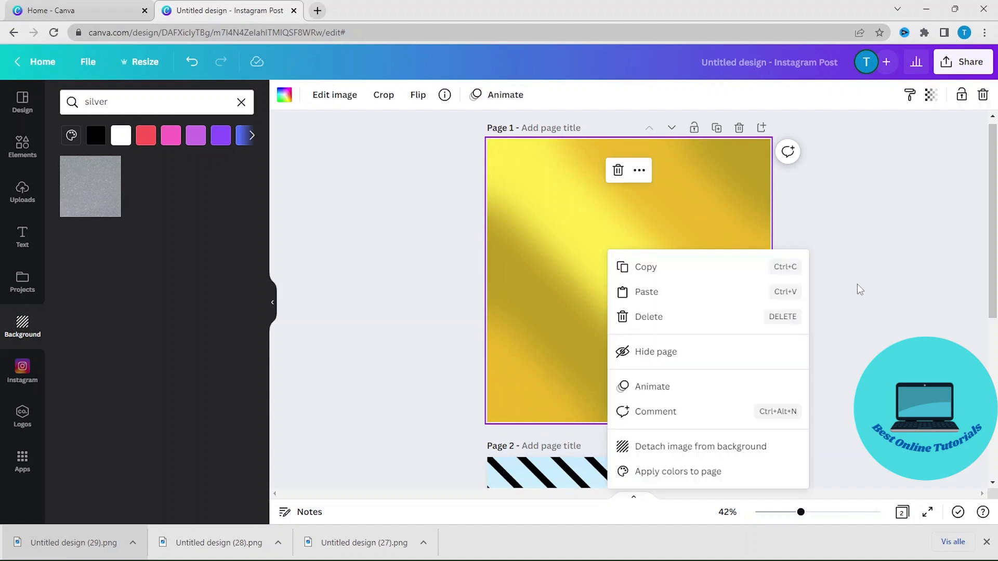
pyautogui.click(718, 453)
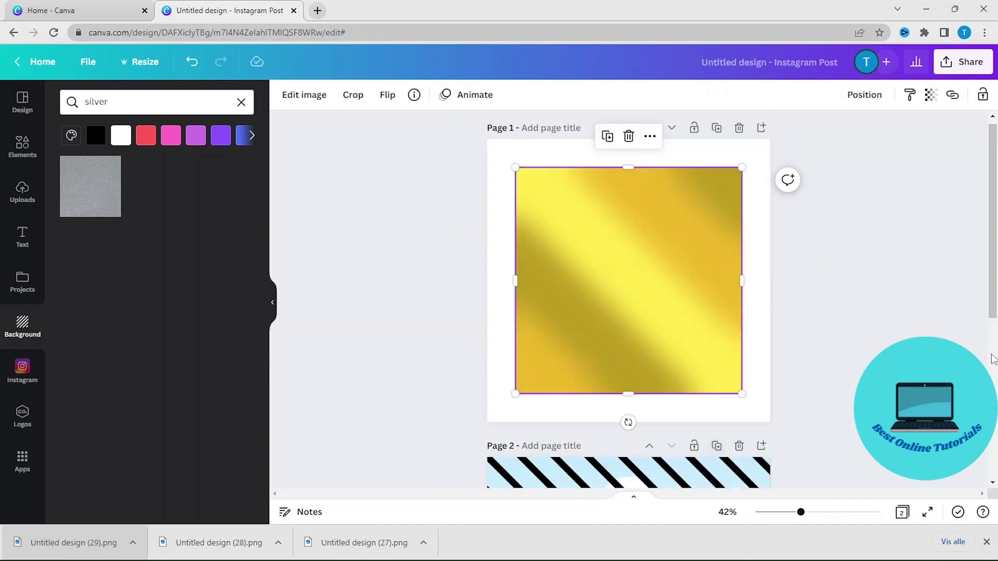
pyautogui.scroll(-3, 903, 323)
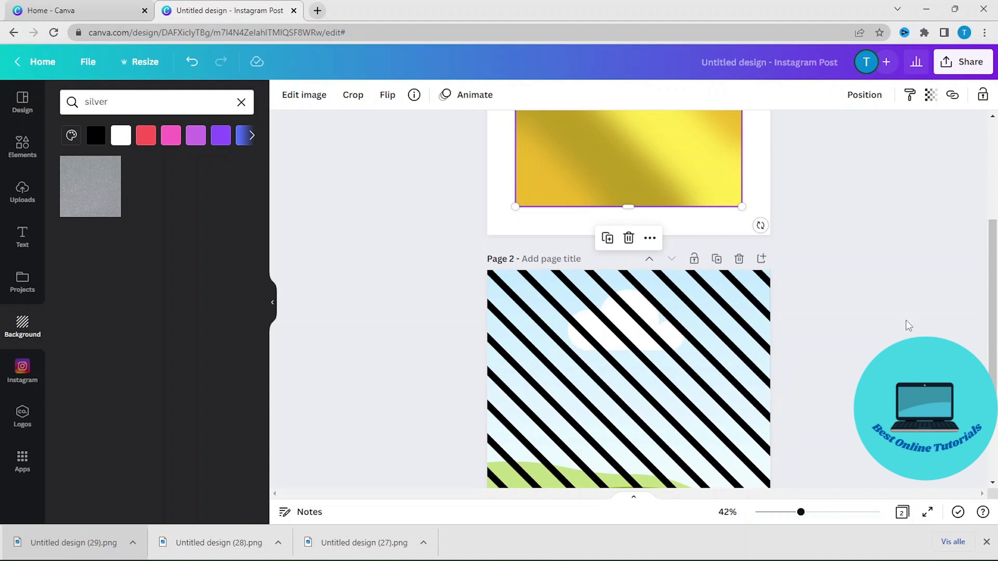
pyautogui.scroll(-2, 915, 328)
pyautogui.scroll(2, 948, 335)
pyautogui.moveTo(635, 152); pyautogui.dragTo(641, 375)
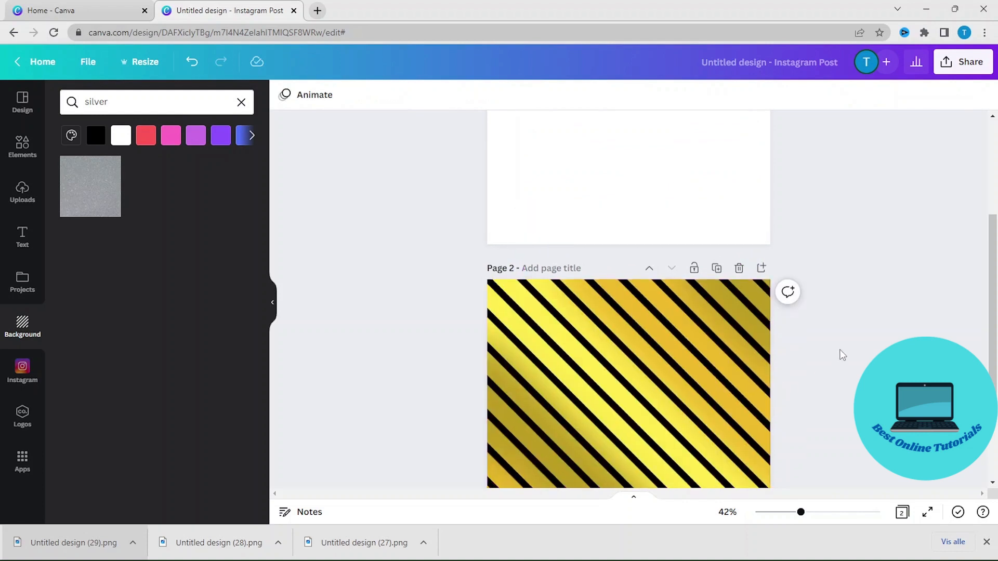
# Delete the empty first page.
pyautogui.scroll(3, 853, 353)
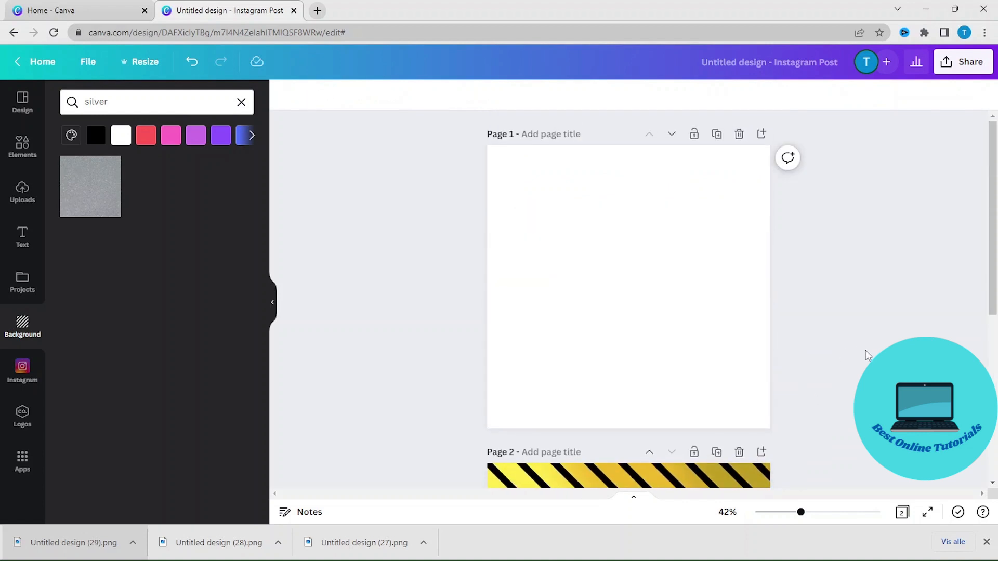
pyautogui.click(739, 136)
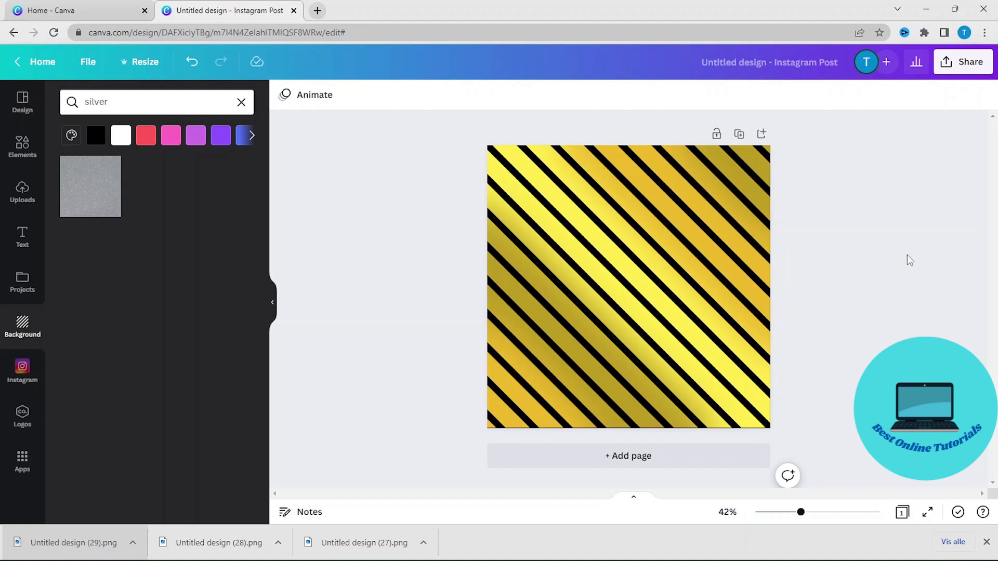
# Download the gold and black striped design as a PNG file.
pyautogui.click(968, 65)
pyautogui.click(826, 359)
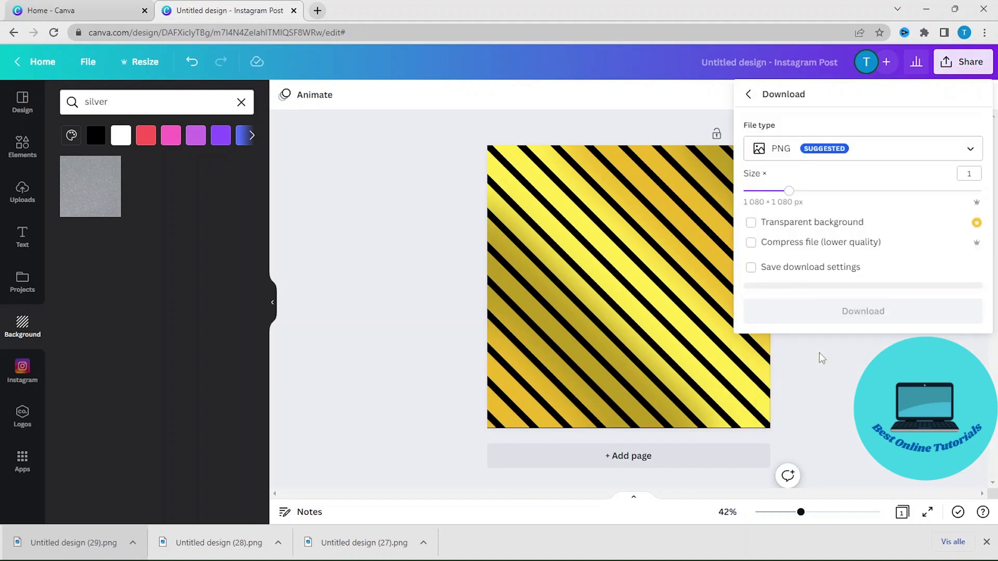
pyautogui.click(873, 308)
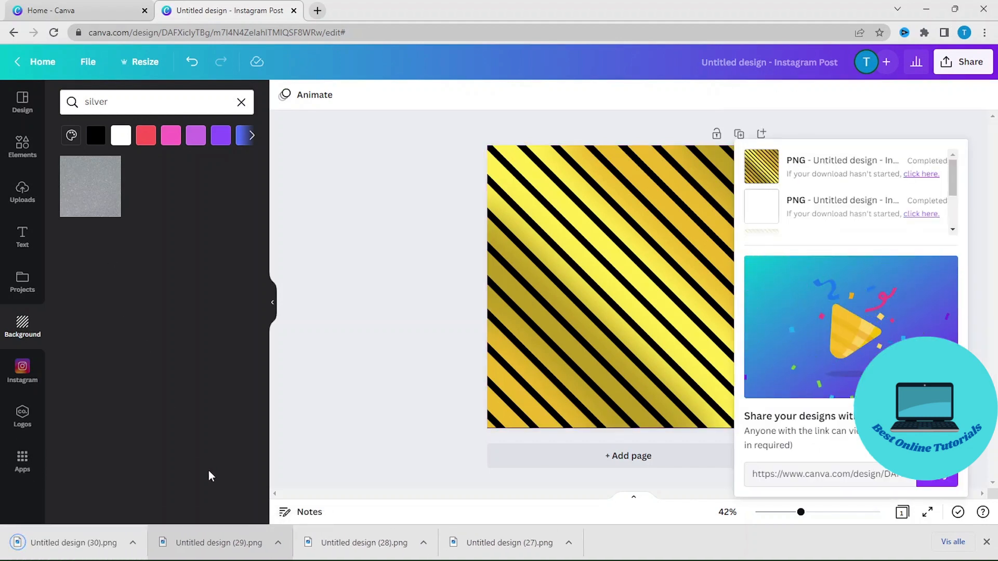
# Upload the newly downloaded PNG into the design's uploads.
pyautogui.moveTo(68, 550); pyautogui.dragTo(132, 312)
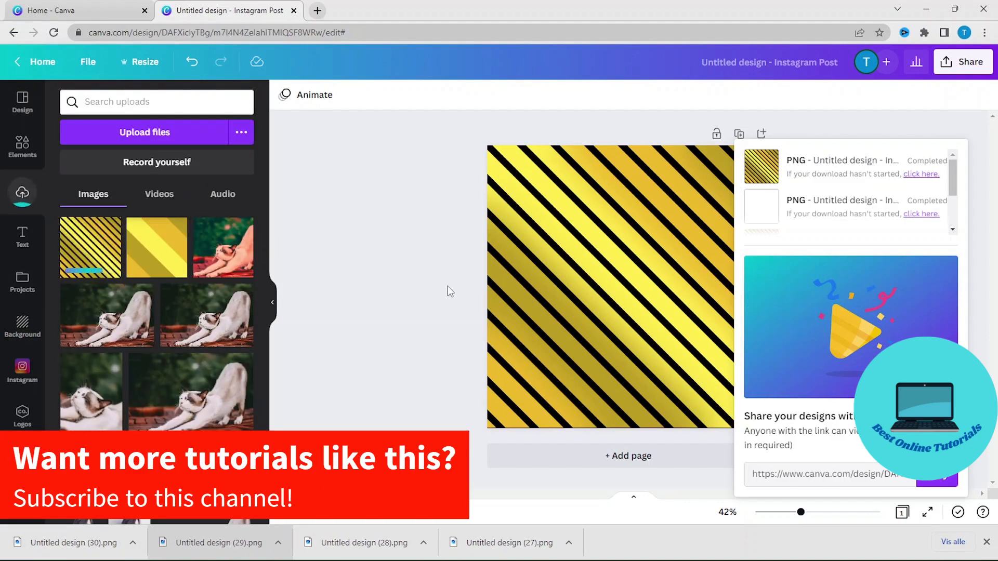
pyautogui.click(379, 261)
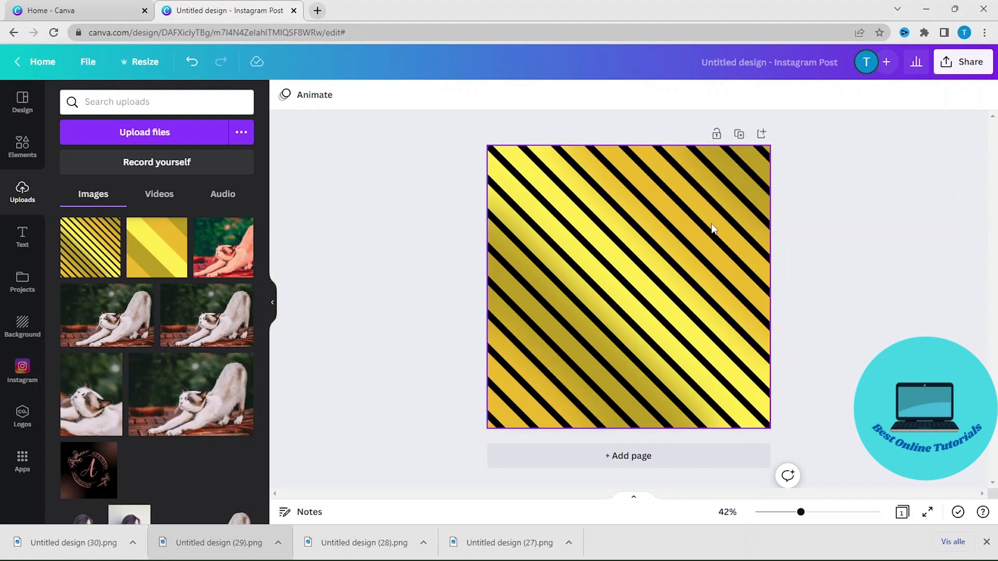
# Add a new page and place the uploaded gold and black striped image so it fills the page.
pyautogui.click(631, 458)
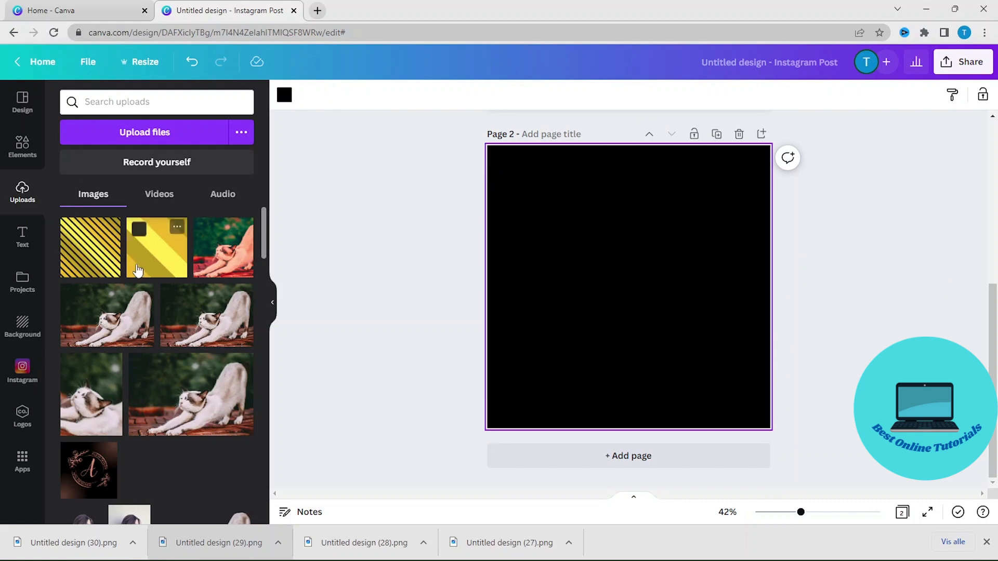
pyautogui.click(90, 247)
pyautogui.moveTo(645, 270); pyautogui.dragTo(582, 224)
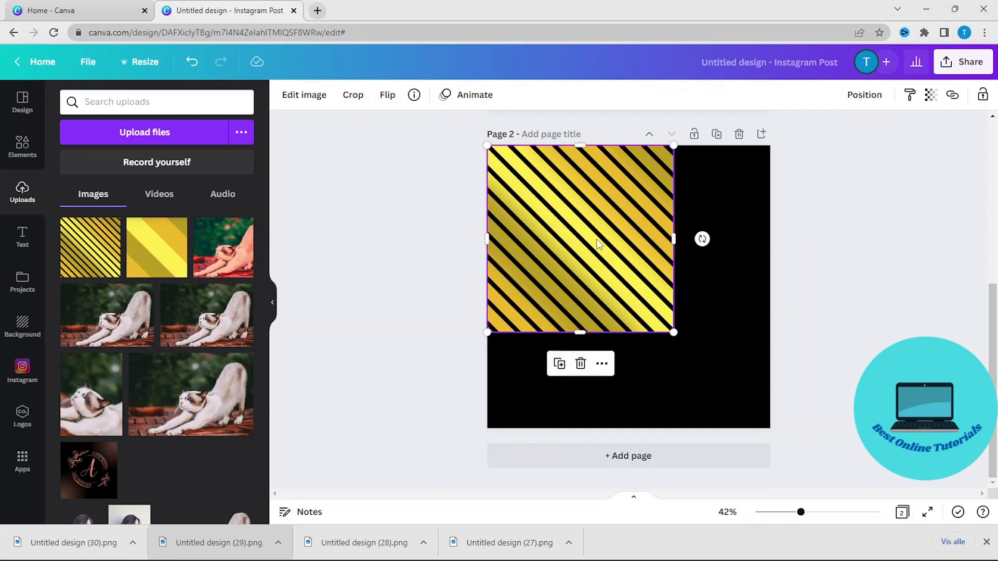
pyautogui.moveTo(674, 333); pyautogui.dragTo(790, 437)
pyautogui.click(834, 406)
pyautogui.scroll(5, 630, 299)
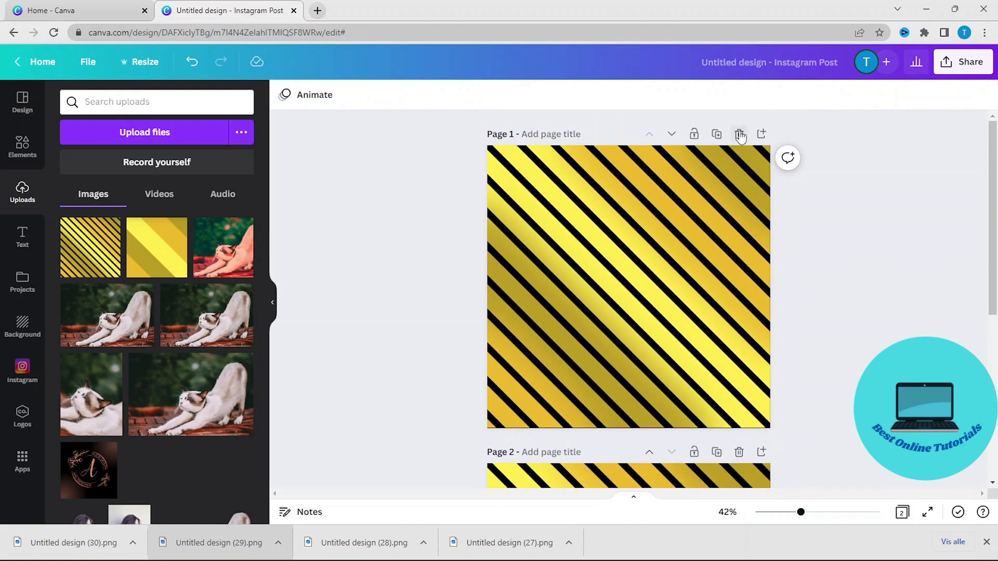
# Delete the original first page, keeping the page with the placed striped image.
pyautogui.click(739, 134)
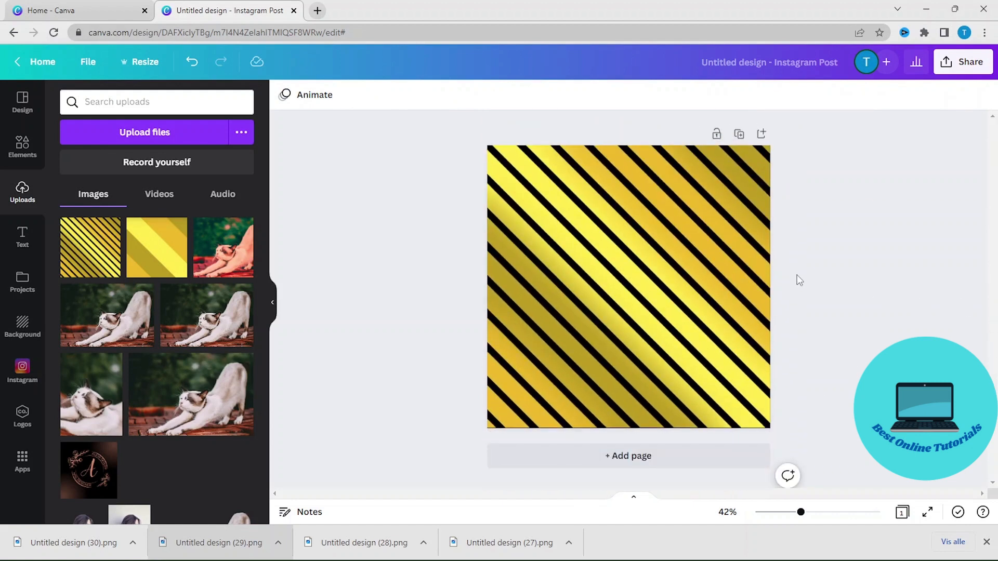
# Blur the striped image on the remaining page, setting the Blur adjustment to 75.
pyautogui.click(711, 256)
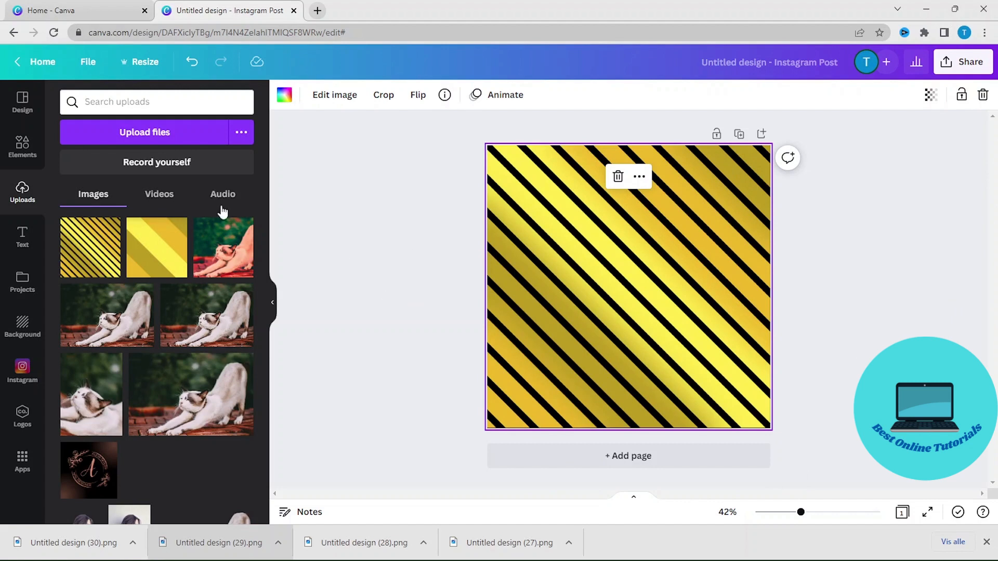
pyautogui.click(337, 98)
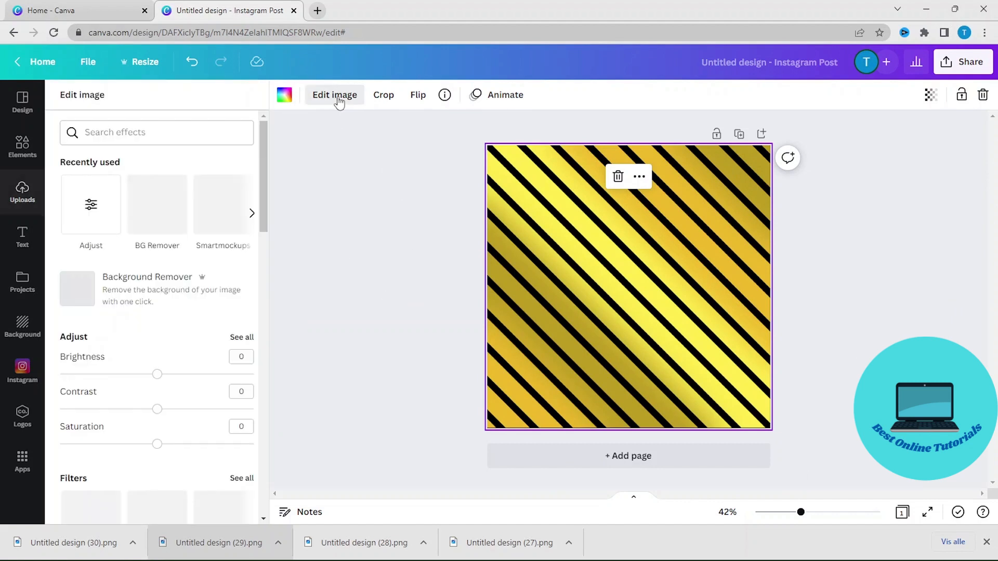
pyautogui.click(245, 338)
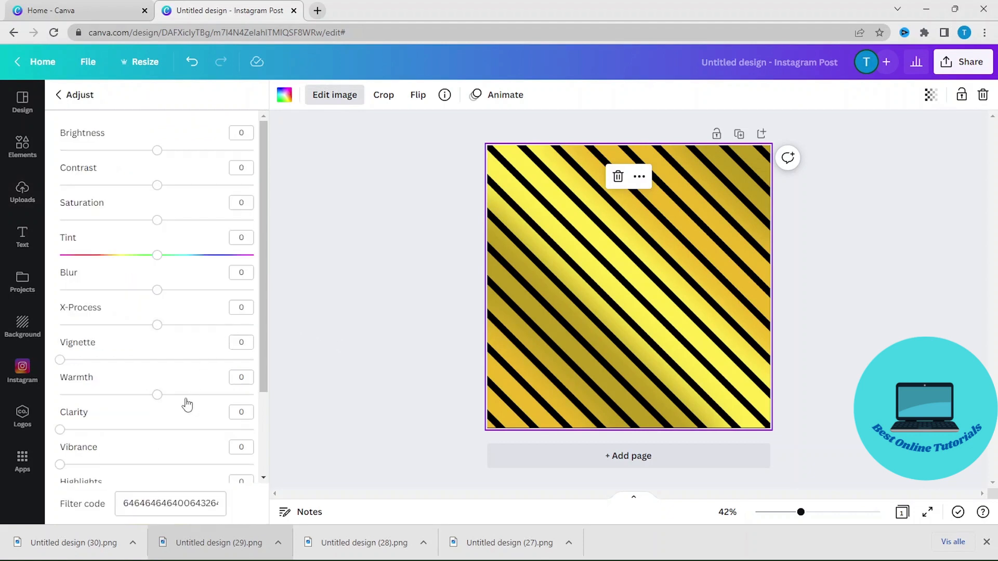
pyautogui.scroll(-2, 183, 395)
pyautogui.scroll(1, 180, 391)
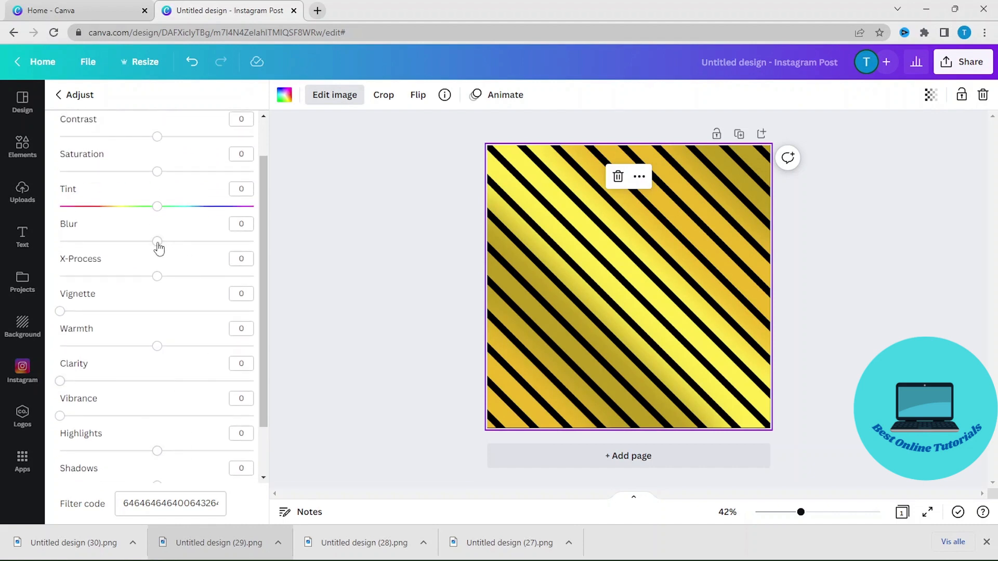
pyautogui.moveTo(159, 248); pyautogui.dragTo(264, 255)
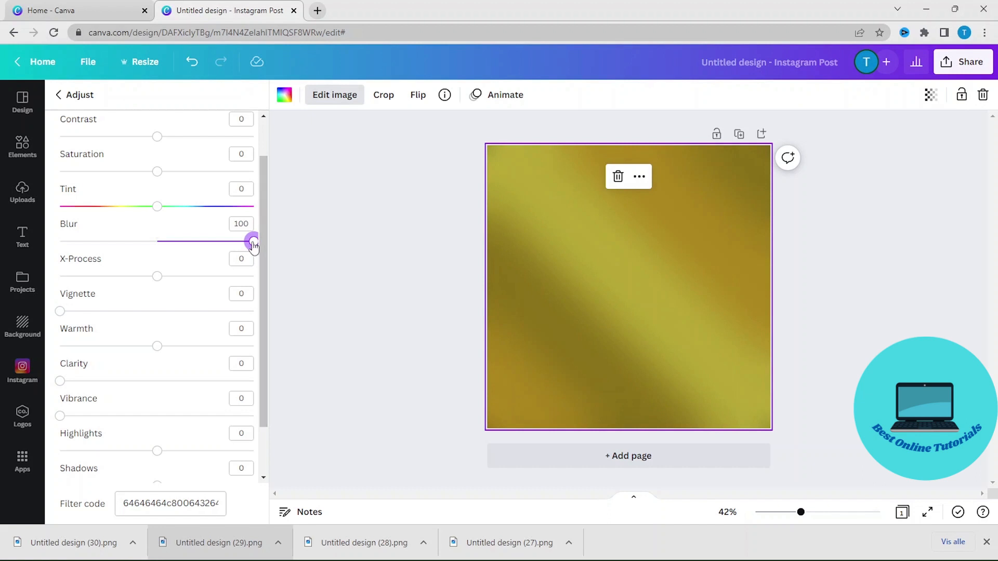
pyautogui.moveTo(254, 249); pyautogui.dragTo(232, 253)
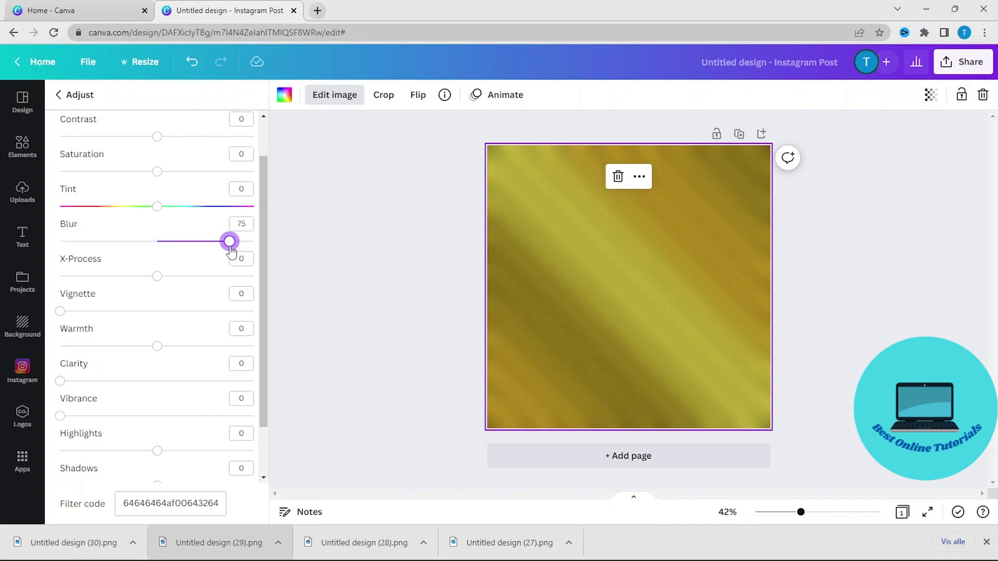
pyautogui.click(372, 277)
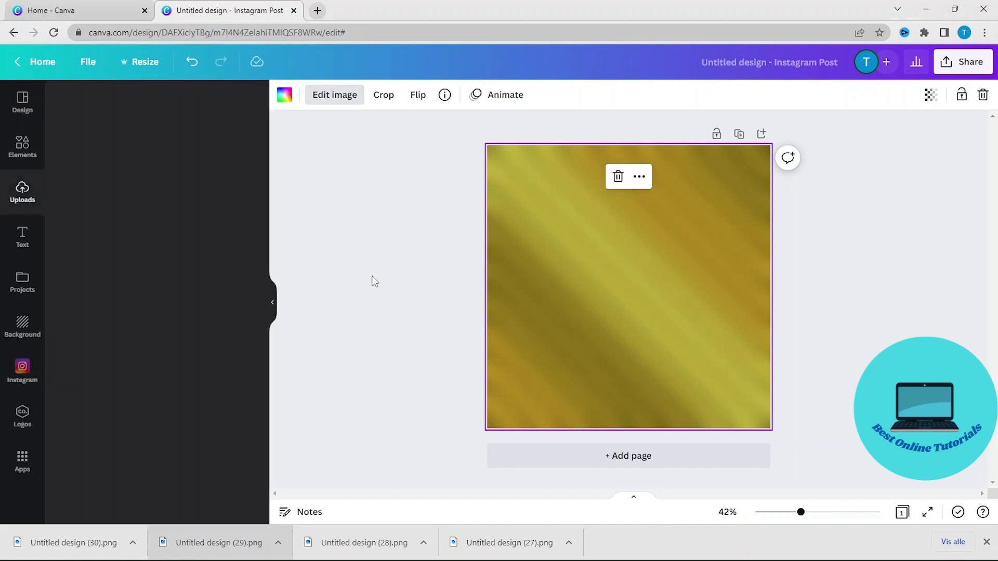
# Adjust the blurred image further: set Shadows to 27, Warmth to 34, and raise Fade slightly.
pyautogui.click(638, 258)
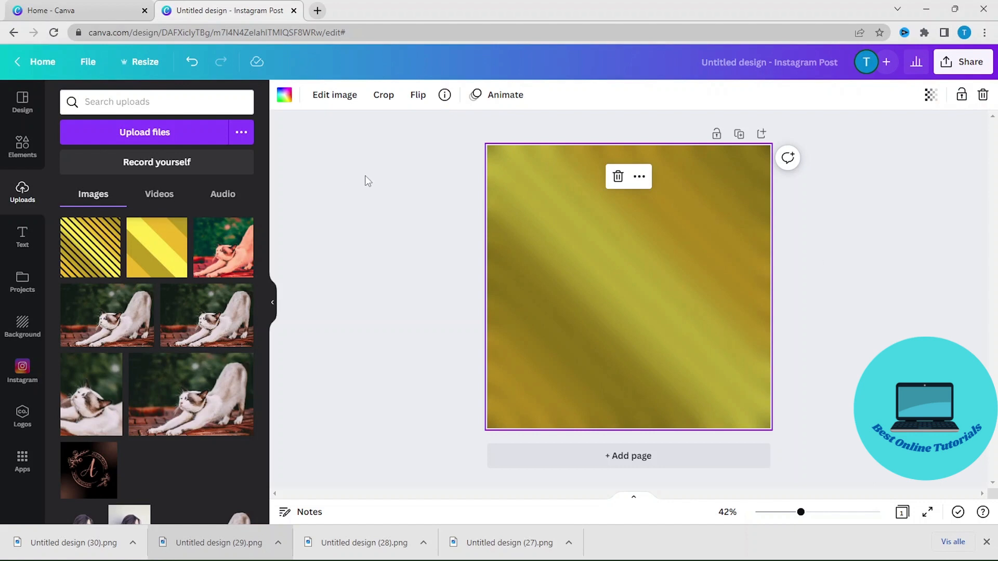
pyautogui.click(327, 96)
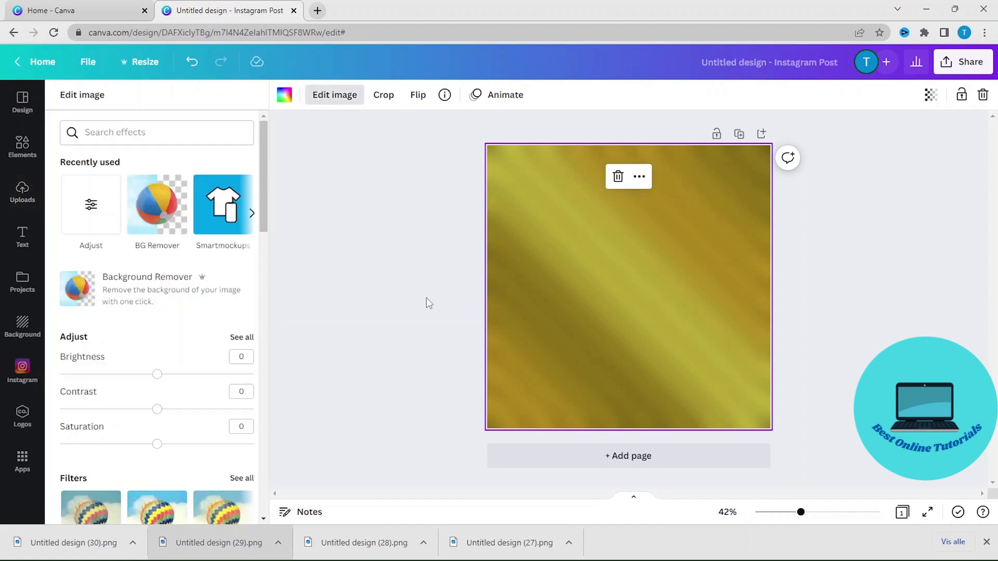
pyautogui.click(242, 339)
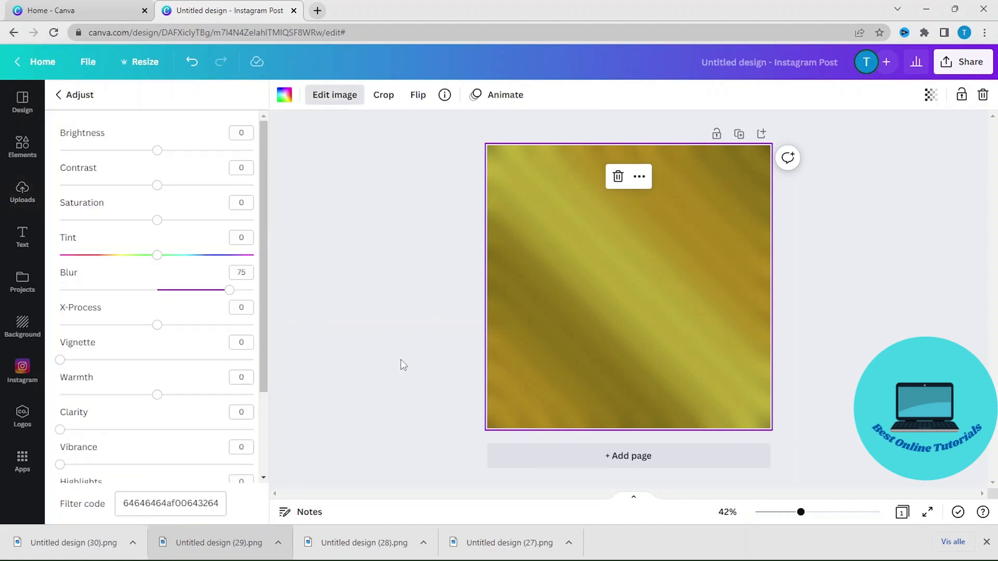
pyautogui.scroll(-3, 189, 386)
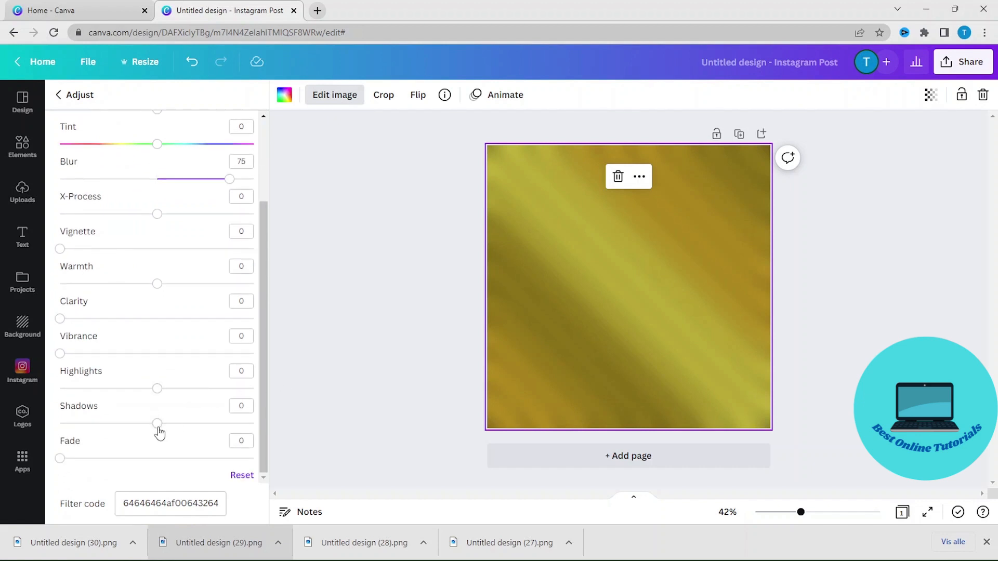
pyautogui.moveTo(160, 431); pyautogui.dragTo(185, 435)
pyautogui.click(157, 285)
pyautogui.moveTo(158, 290); pyautogui.dragTo(192, 287)
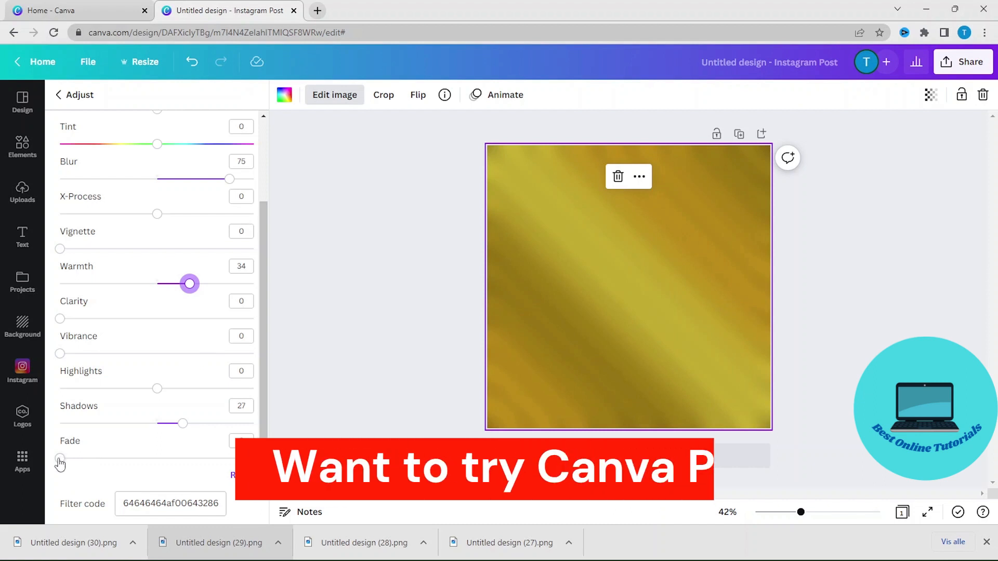
pyautogui.moveTo(60, 464); pyautogui.dragTo(88, 459)
pyautogui.scroll(2, 124, 237)
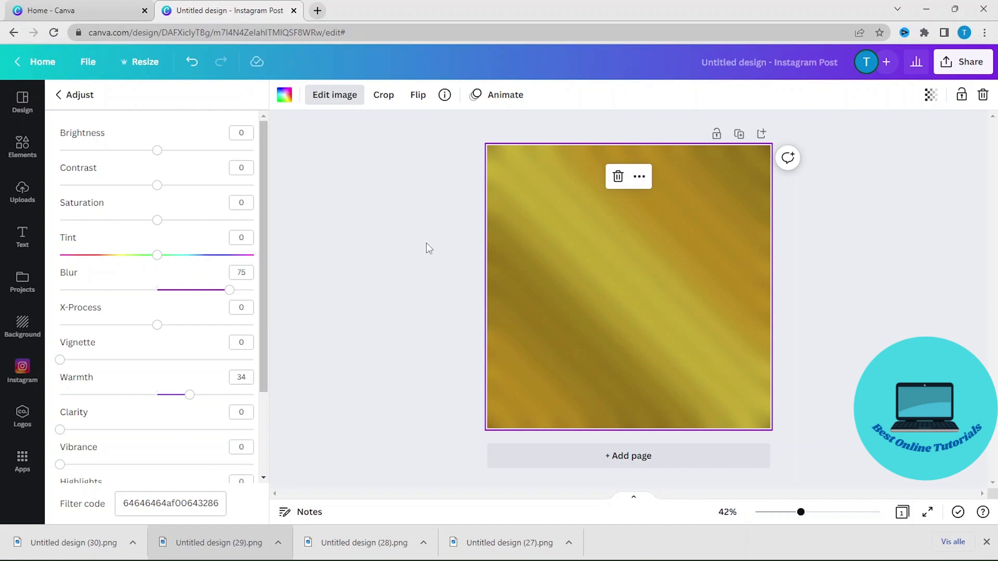
pyautogui.click(411, 265)
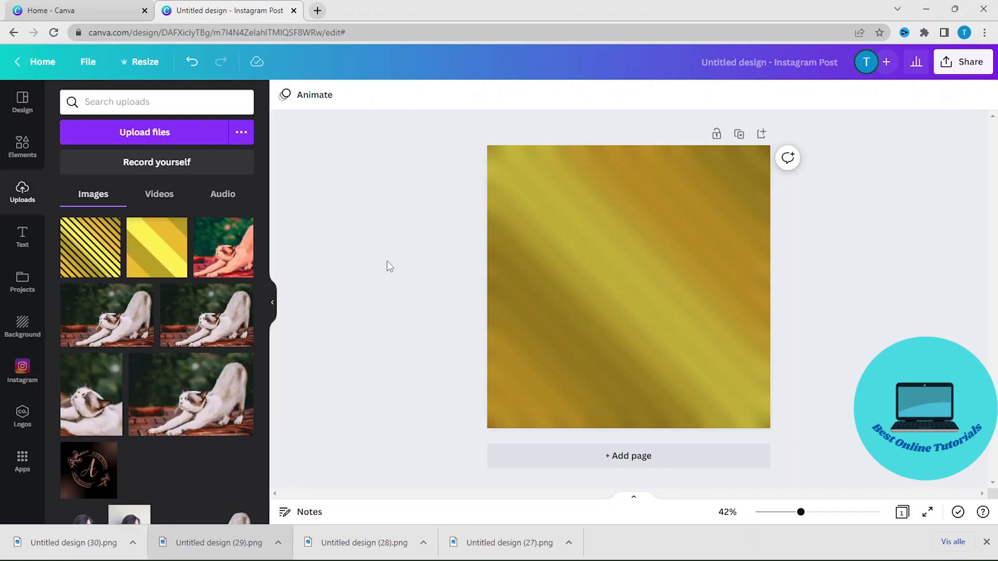